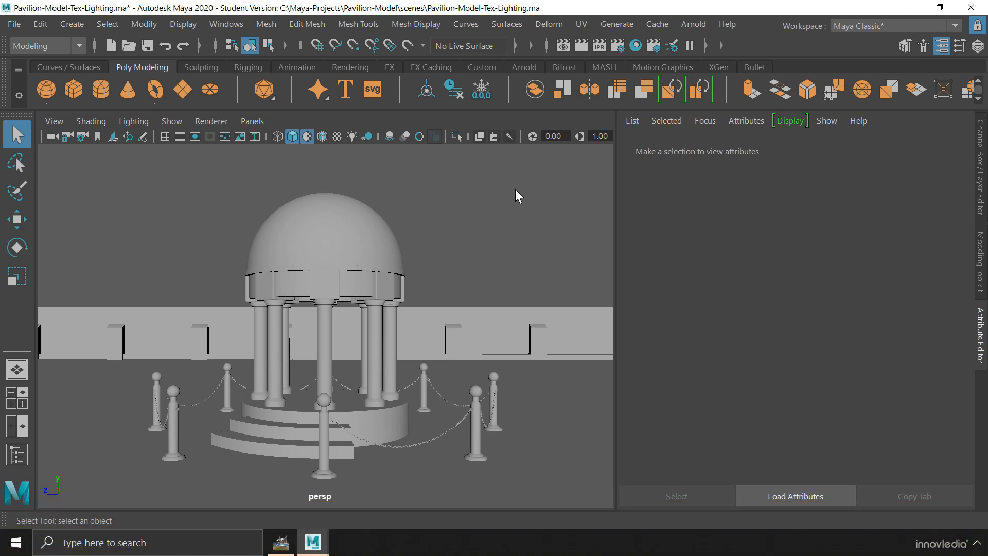
# Switch to the browser and look around the Belfast Farmhouse HDRI panorama on Poly Haven.
pyautogui.click(281, 542)
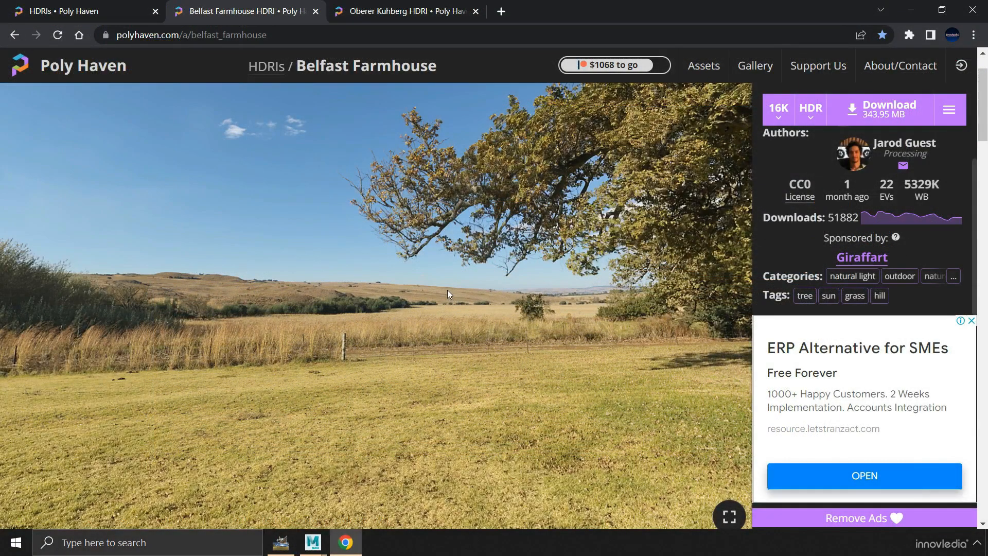
pyautogui.moveTo(446, 290); pyautogui.dragTo(206, 286)
pyautogui.moveTo(685, 288); pyautogui.dragTo(390, 289)
pyautogui.moveTo(554, 305); pyautogui.dragTo(206, 309)
pyautogui.moveTo(588, 335); pyautogui.dragTo(242, 341)
pyautogui.moveTo(653, 347); pyautogui.dragTo(452, 349)
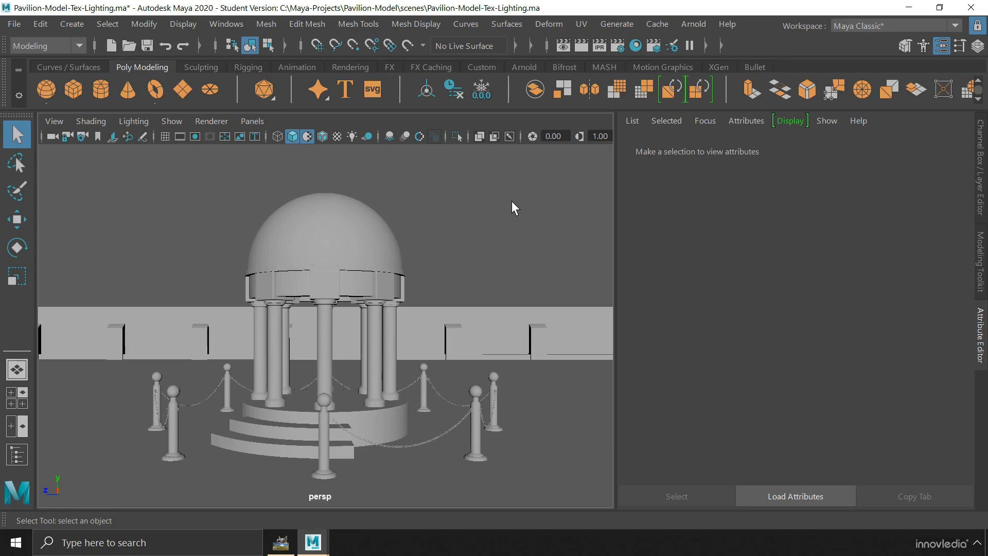
# Switch back to Maya and create an Arnold Skydome Light in the pavilion scene.
pyautogui.click(693, 24)
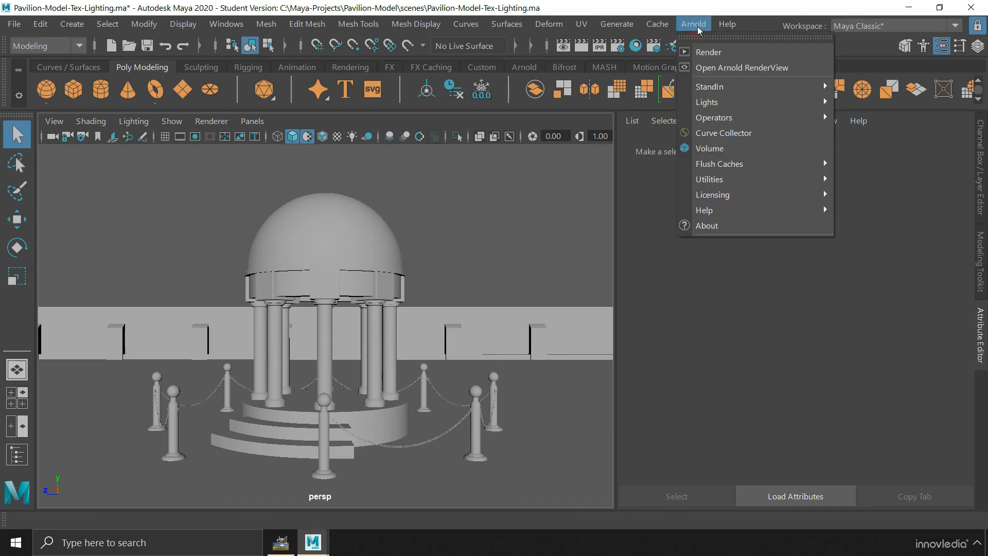
pyautogui.moveTo(805, 100)
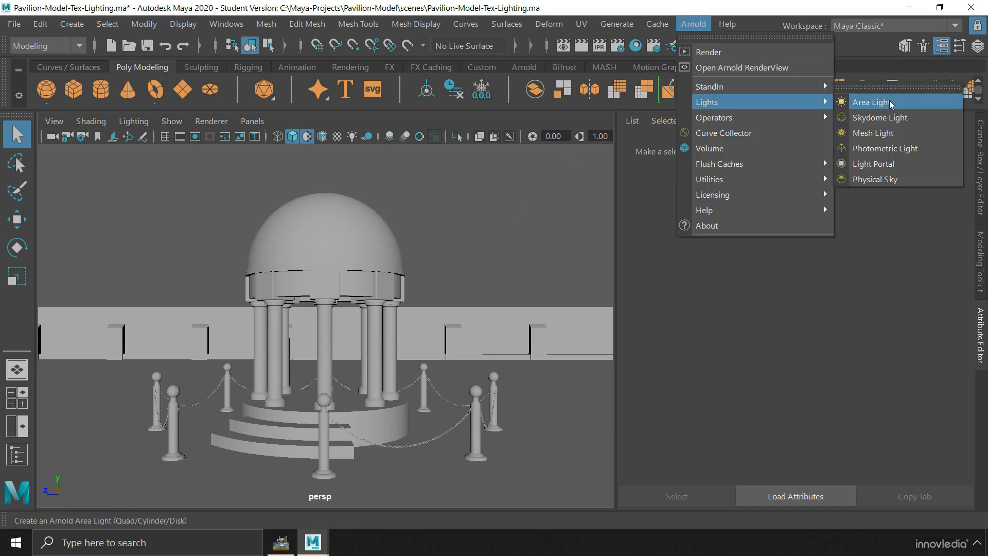
pyautogui.click(920, 120)
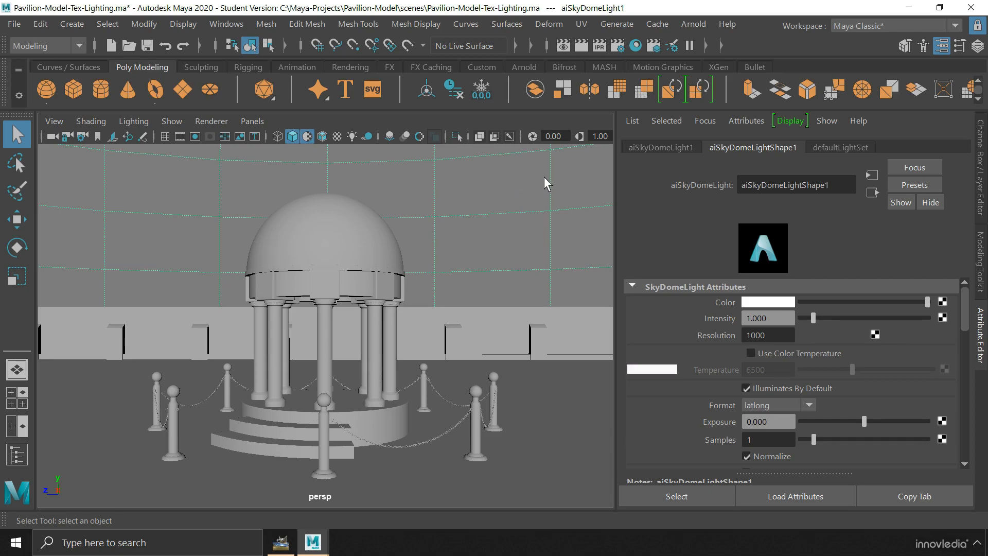
# Try scaling the whole skydome light up uniformly to about 1.17.
pyautogui.keyDown('alt'); pyautogui.moveTo(544, 177); pyautogui.dragTo(252, 231, button='right'); pyautogui.keyUp('alt')
pyautogui.keyDown('alt'); pyautogui.moveTo(425, 264); pyautogui.dragTo(426, 280); pyautogui.keyUp('alt')
pyautogui.keyDown('alt'); pyautogui.moveTo(425, 280); pyautogui.dragTo(252, 322, button='right'); pyautogui.keyUp('alt')
pyautogui.keyDown('alt'); pyautogui.moveTo(380, 323); pyautogui.dragTo(90, 366, button='right'); pyautogui.keyUp('alt')
pyautogui.keyDown('alt'); pyautogui.moveTo(450, 365); pyautogui.dragTo(172, 389, button='right'); pyautogui.keyUp('alt')
pyautogui.keyDown('alt'); pyautogui.moveTo(232, 378); pyautogui.dragTo(256, 377); pyautogui.keyUp('alt')
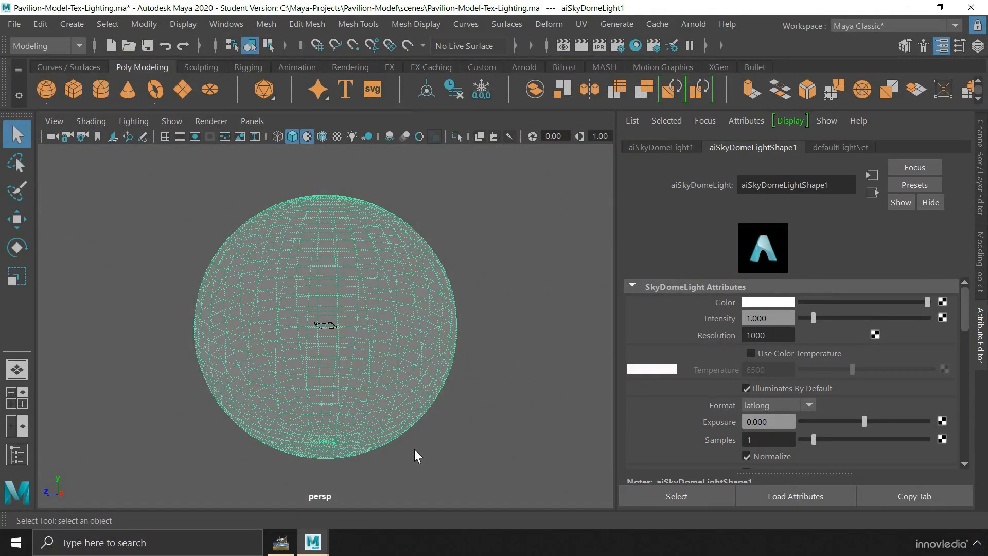
pyautogui.press('r')
pyautogui.moveTo(319, 328); pyautogui.dragTo(363, 342)
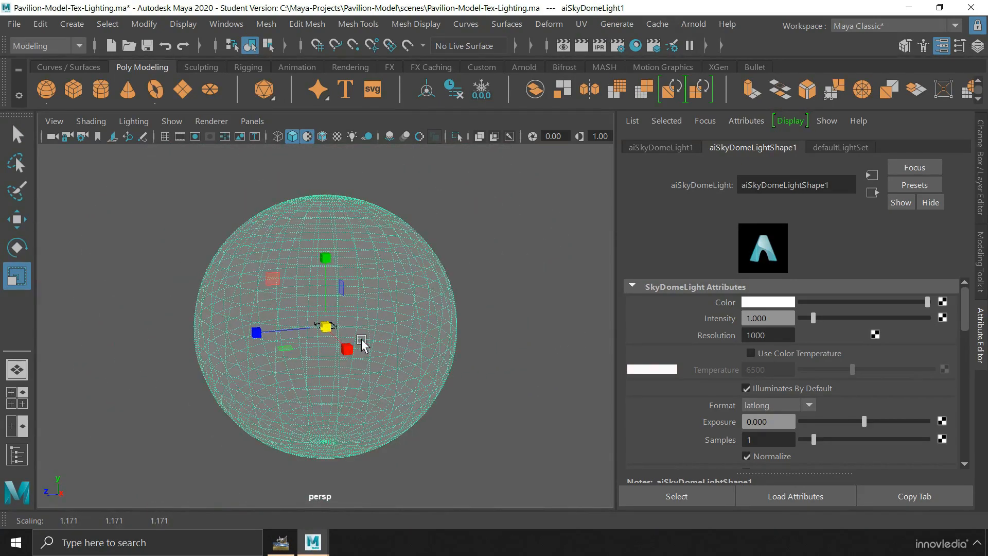
pyautogui.press('q')
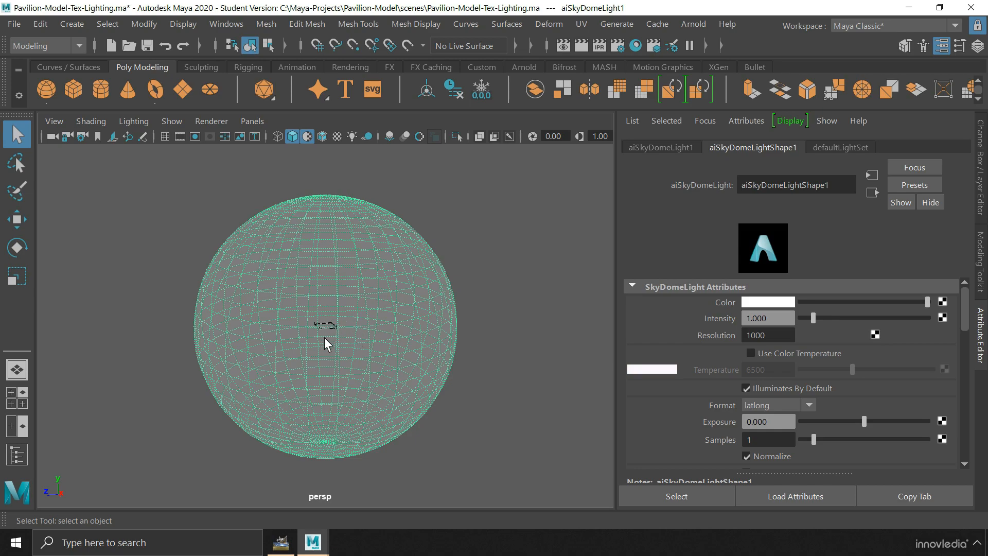
# Set the skydome light's intensity to 1.5.
pyautogui.keyDown('alt'); pyautogui.moveTo(322, 337); pyautogui.dragTo(305, 295, button='right'); pyautogui.keyUp('alt')
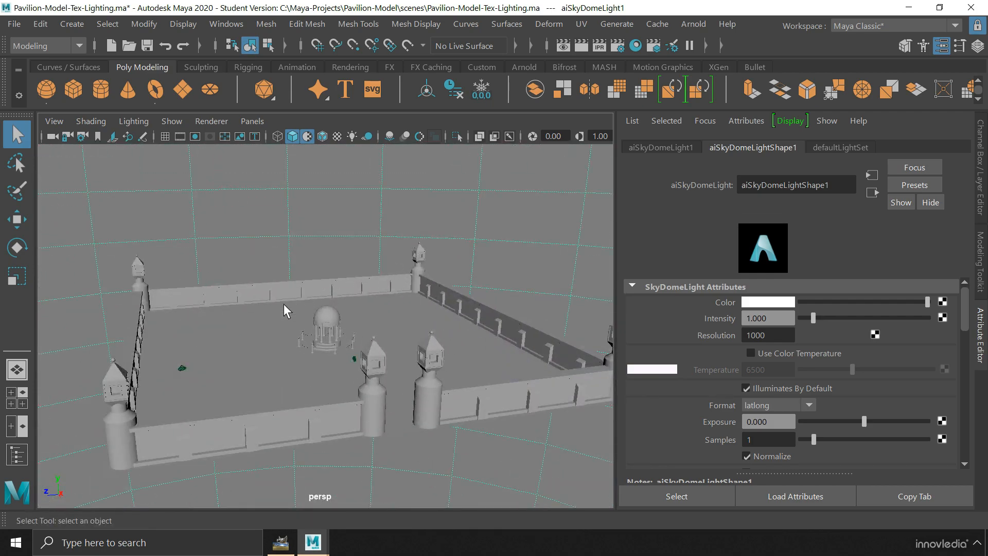
pyautogui.keyDown('alt'); pyautogui.moveTo(341, 418); pyautogui.dragTo(316, 410); pyautogui.keyUp('alt')
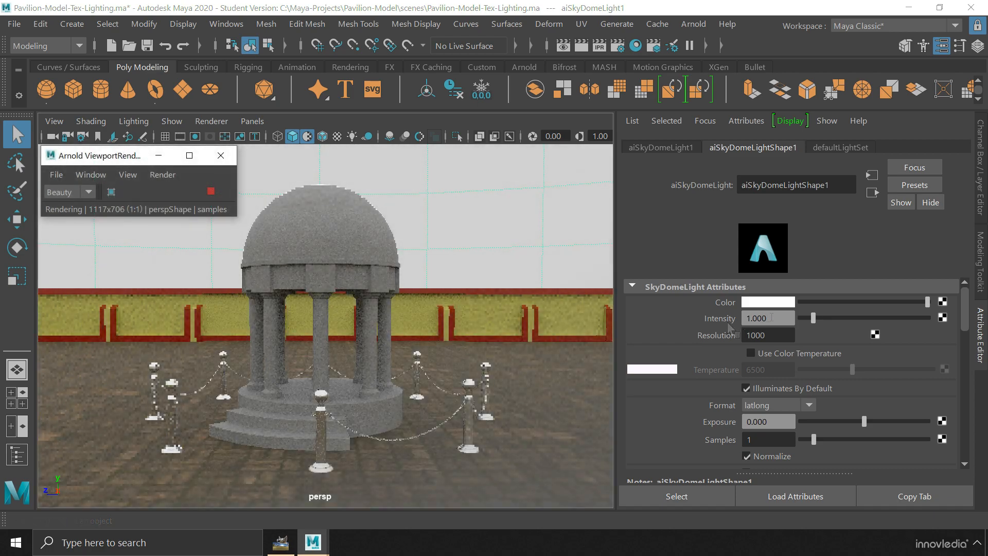
pyautogui.click(754, 315)
pyautogui.write('1.5')
pyautogui.press('Return')
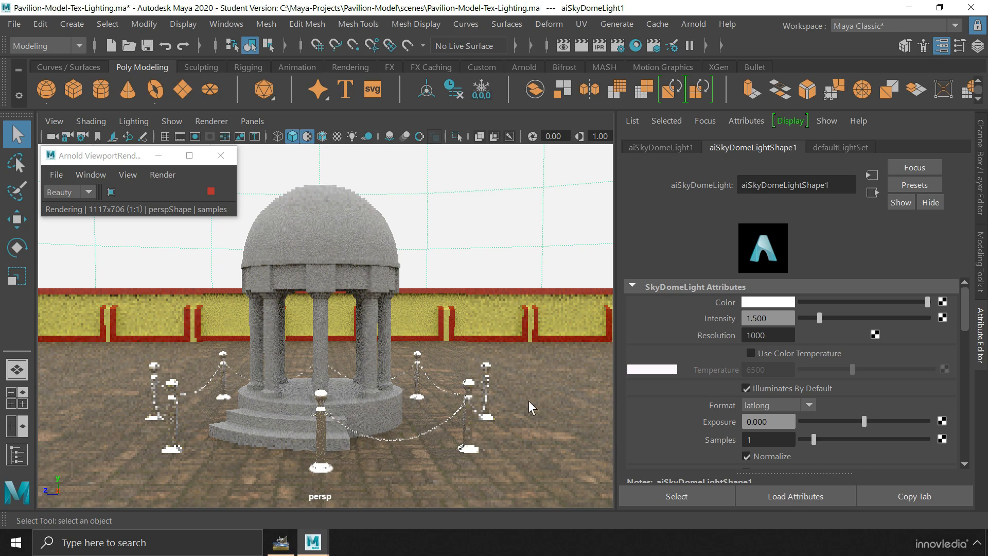
# Map a File texture node to the skydome light's color.
pyautogui.click(761, 301)
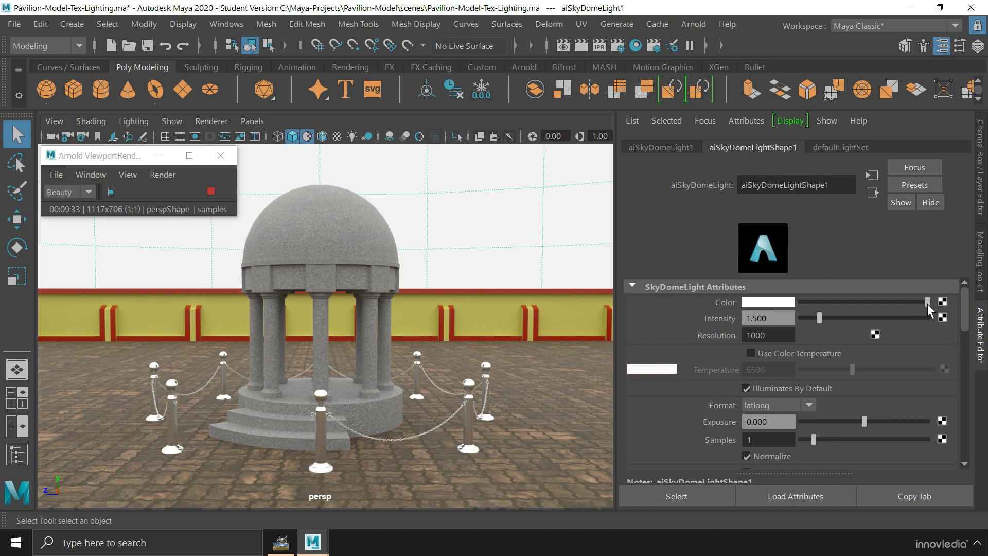
pyautogui.click(946, 303)
pyautogui.moveTo(505, 59); pyautogui.dragTo(580, 39)
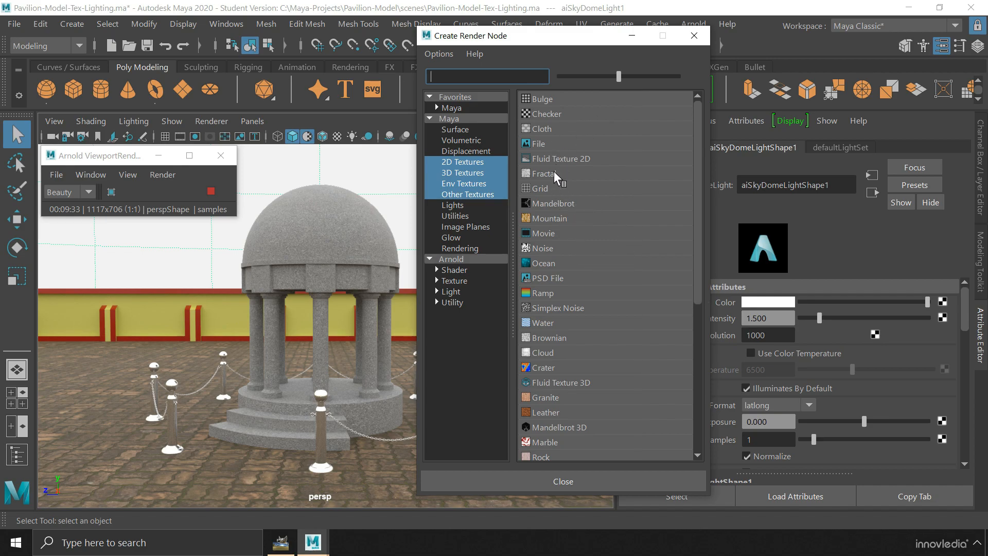
pyautogui.click(548, 144)
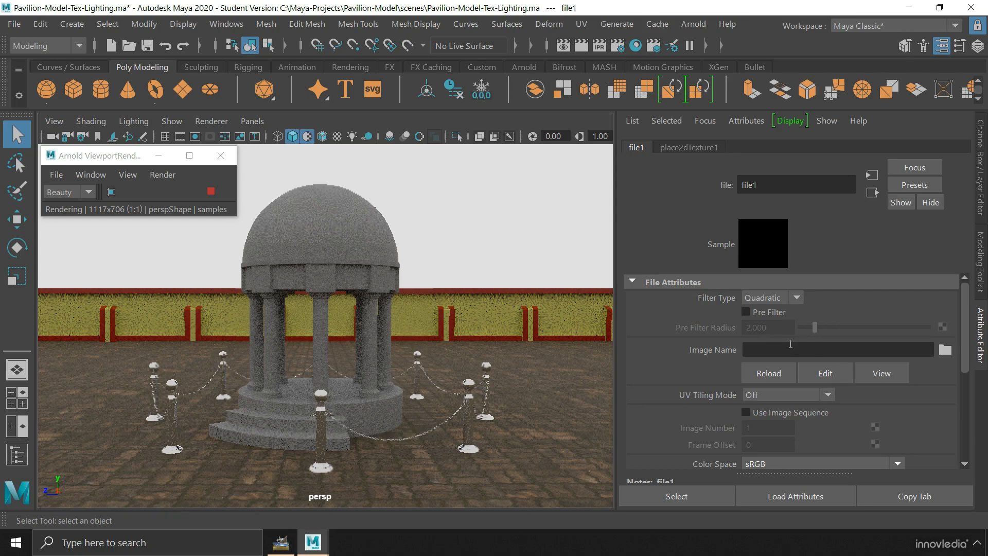
# Rename the file node to HDRI_File and its 2D placement node to HDRI_2dTexture.
pyautogui.doubleClick(772, 186)
pyautogui.write('HDRI_File')
pyautogui.press('Return')
pyautogui.click(718, 148)
pyautogui.click(794, 186)
pyautogui.press('Delete')
pyautogui.moveTo(762, 185); pyautogui.dragTo(728, 184)
pyautogui.write('HDRI_')
pyautogui.press('Return')
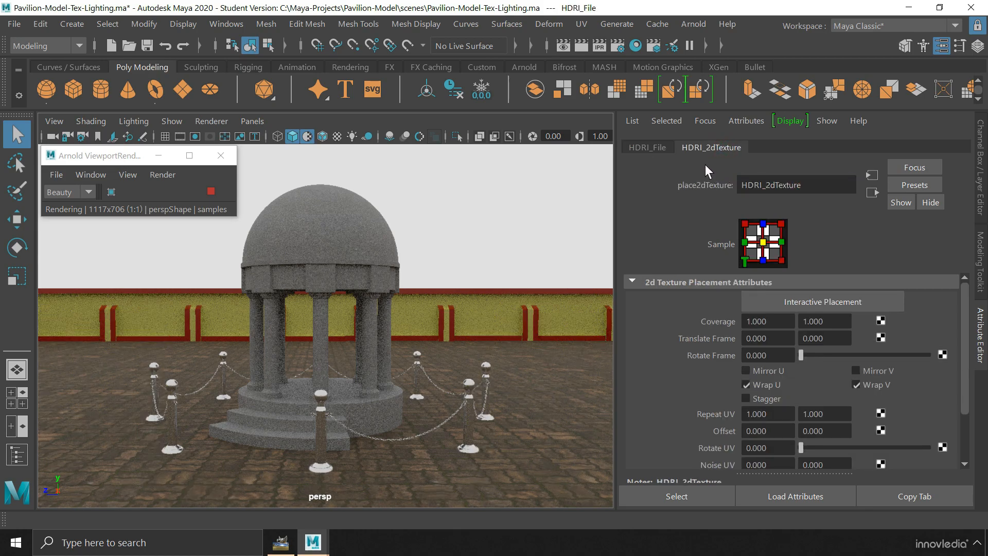
# Load belfast_farmhouse_4k.hdr from the project's sourceimages folder as the image of HDRI_File.
pyautogui.click(666, 149)
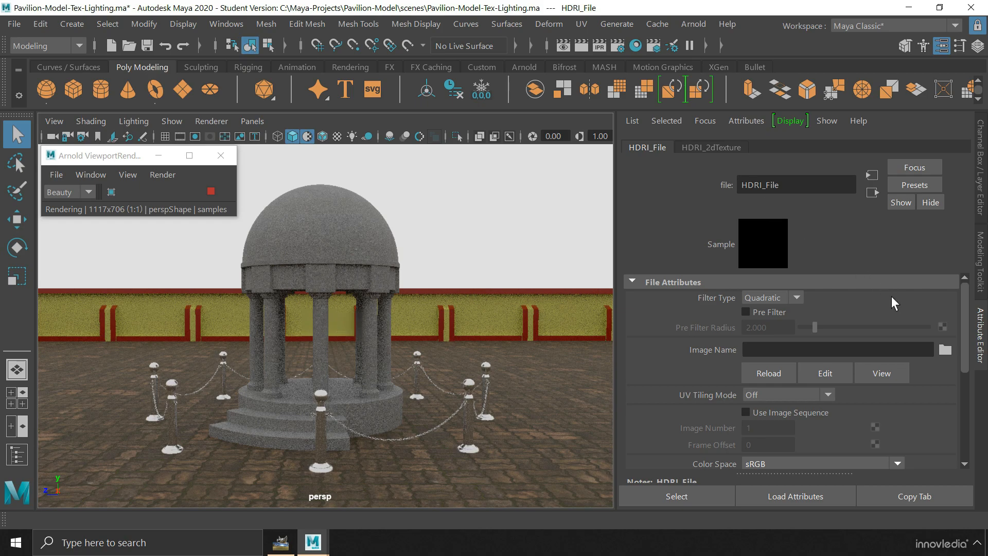
pyautogui.click(942, 350)
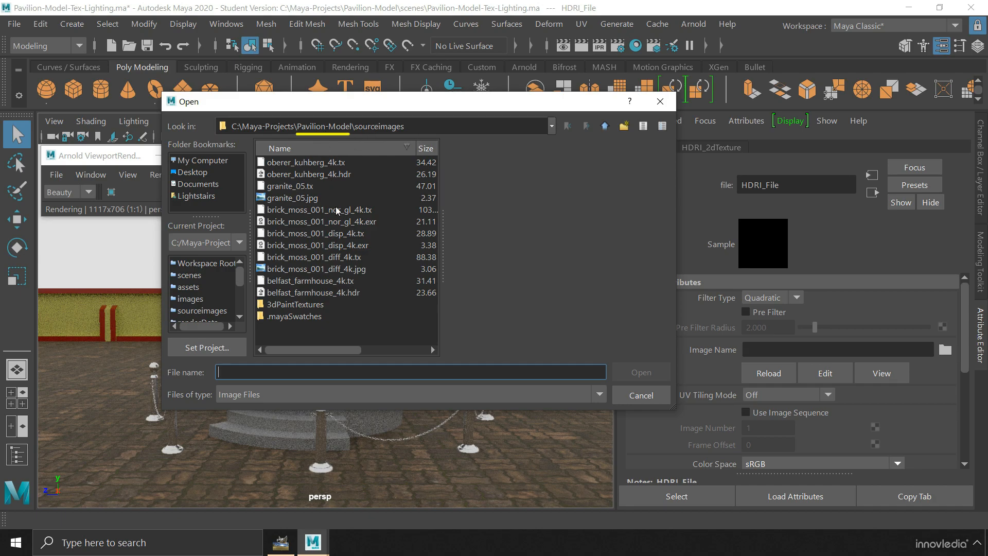
pyautogui.click(349, 292)
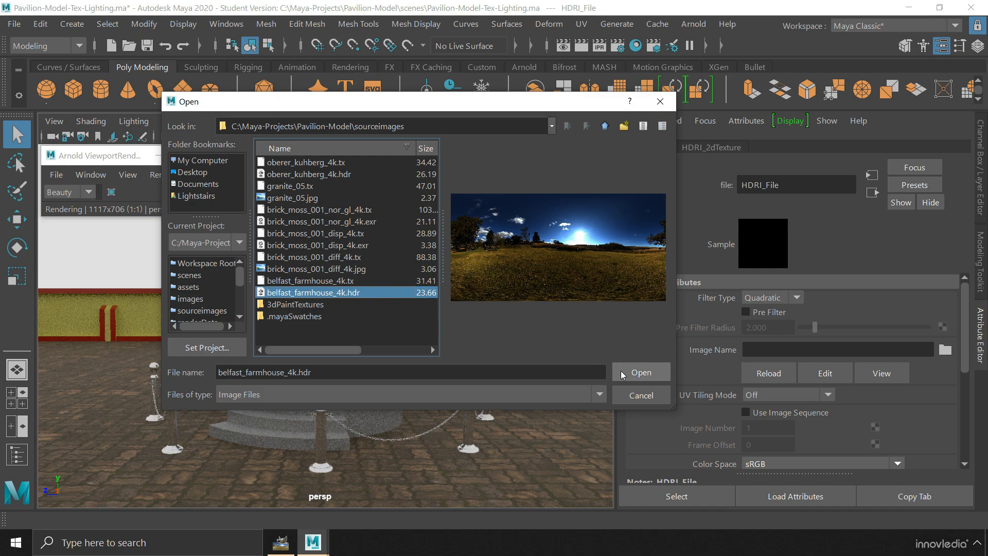
pyautogui.click(640, 372)
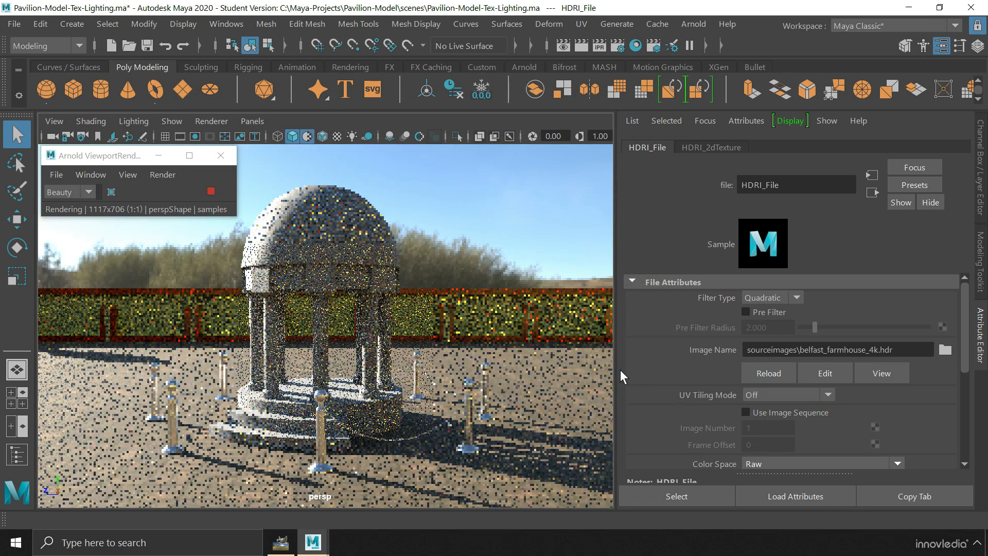
# Stop the Arnold viewport render and look at the textured skydome around the pavilion scene.
pyautogui.click(210, 191)
pyautogui.keyDown('alt'); pyautogui.moveTo(330, 305); pyautogui.dragTo(221, 324, button='right'); pyautogui.keyUp('alt')
pyautogui.keyDown('alt'); pyautogui.moveTo(269, 331); pyautogui.dragTo(594, 316); pyautogui.keyUp('alt')
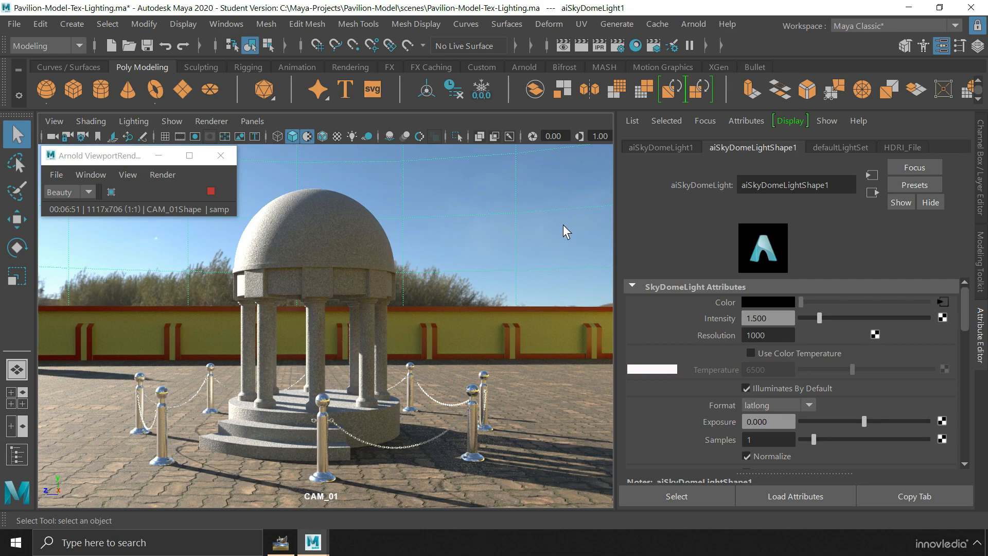
# Rotate the skydome light 60 degrees about the Y axis.
pyautogui.click(650, 149)
pyautogui.doubleClick(836, 260)
pyautogui.write('60')
pyautogui.press('Return')
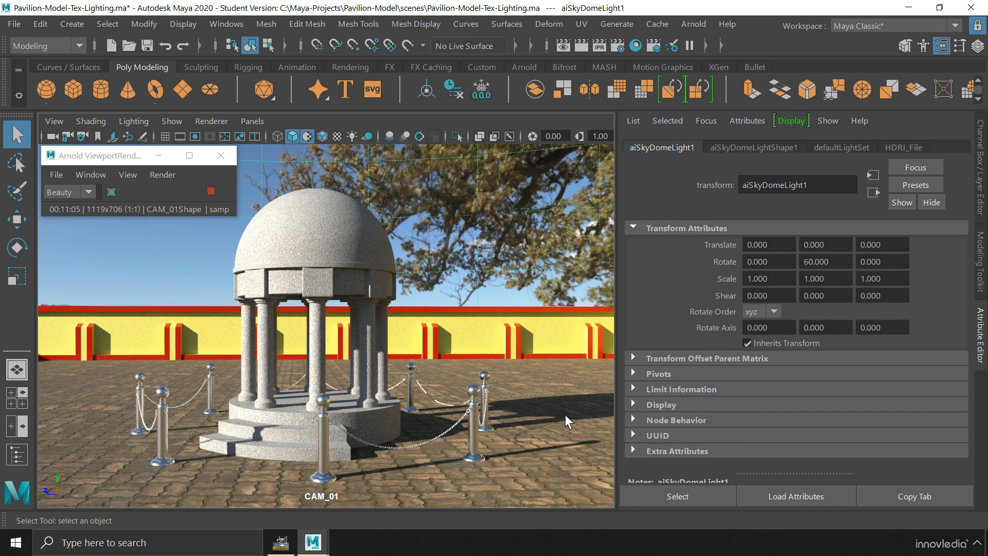
# Show the skydome light's shape attributes, and check the width and height of belfast_farmhouse_4k.hdr in GIMP's Scale Image settings.
pyautogui.click(764, 148)
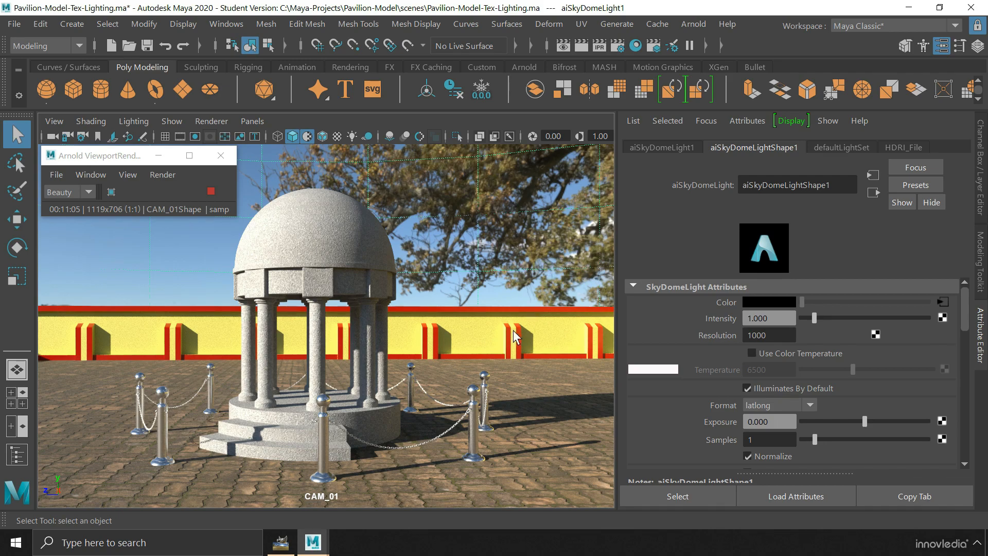
pyautogui.hotkey('alt', 'Tab')
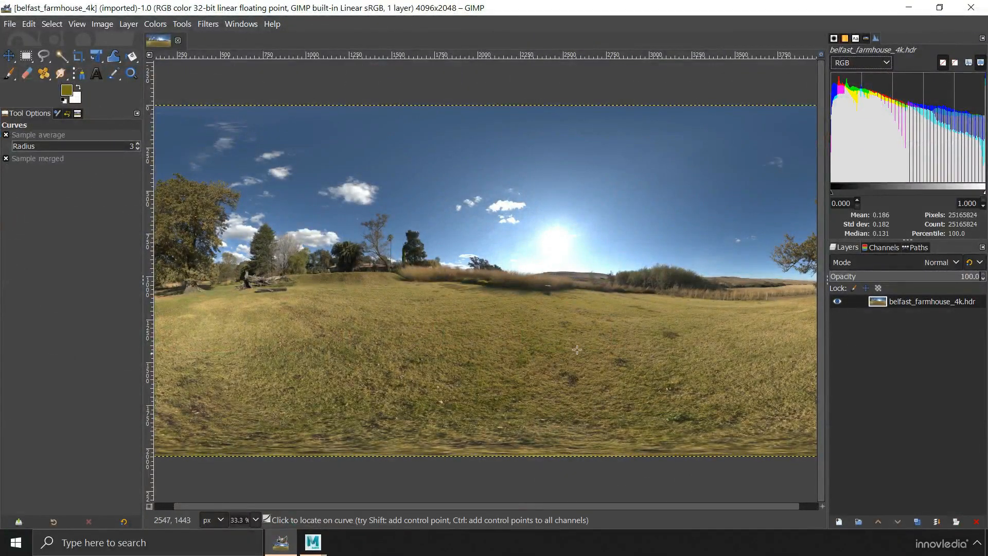
pyautogui.click(102, 24)
pyautogui.click(121, 190)
pyautogui.moveTo(490, 247); pyautogui.dragTo(440, 245)
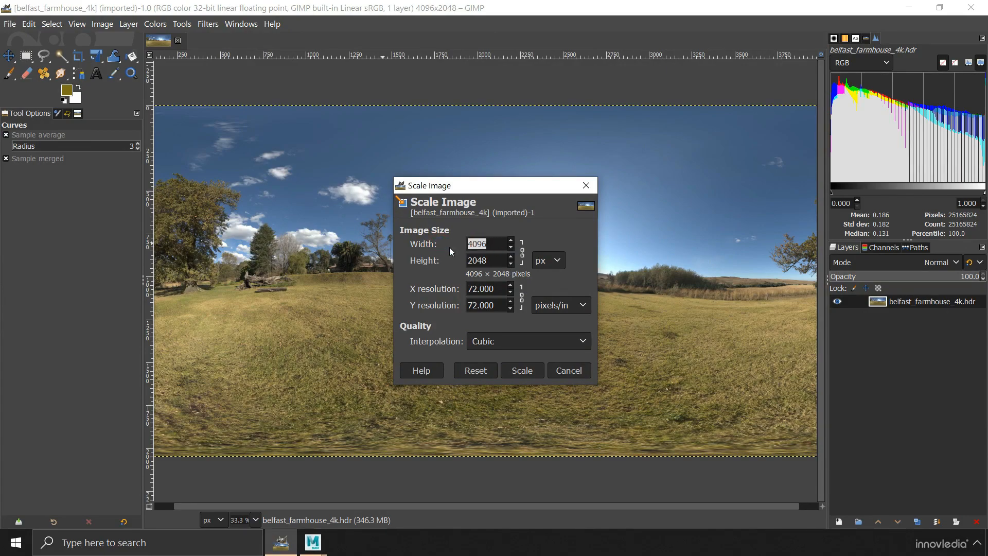
pyautogui.moveTo(501, 261); pyautogui.dragTo(437, 264)
pyautogui.click(281, 542)
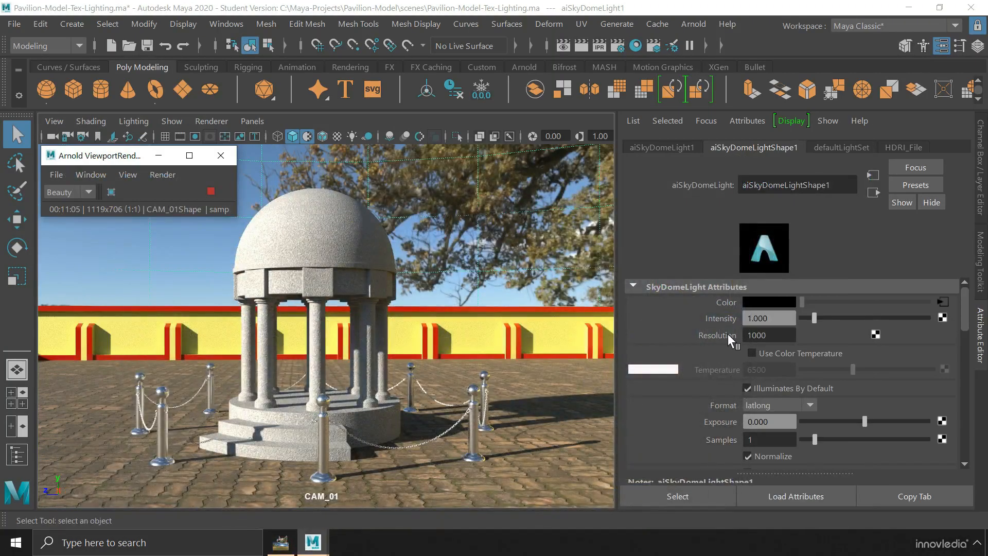
# Set the skydome light's resolution to 4000 and recheck the source HDR image in GIMP.
pyautogui.moveTo(753, 334); pyautogui.dragTo(744, 334)
pyautogui.write('4')
pyautogui.press('Return')
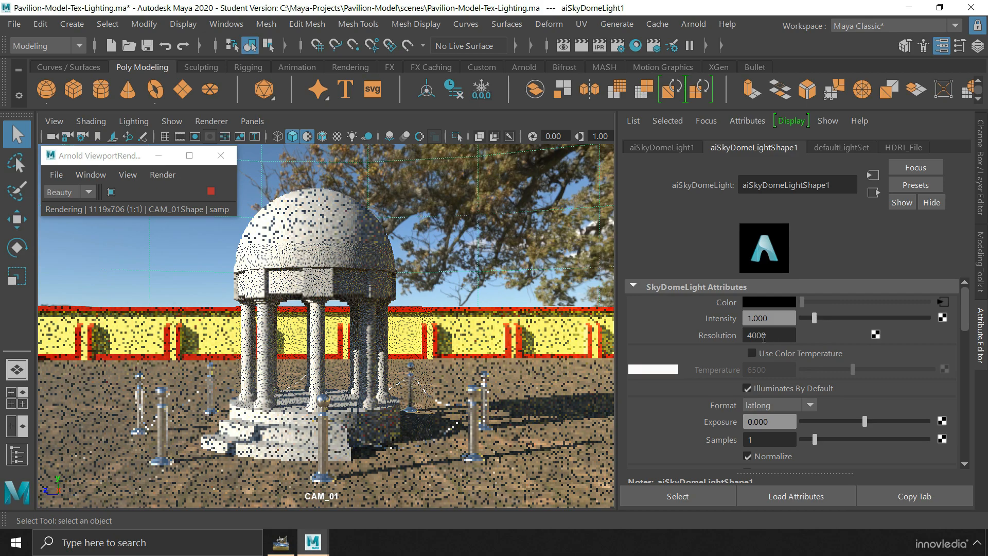
pyautogui.click(281, 542)
pyautogui.click(449, 246)
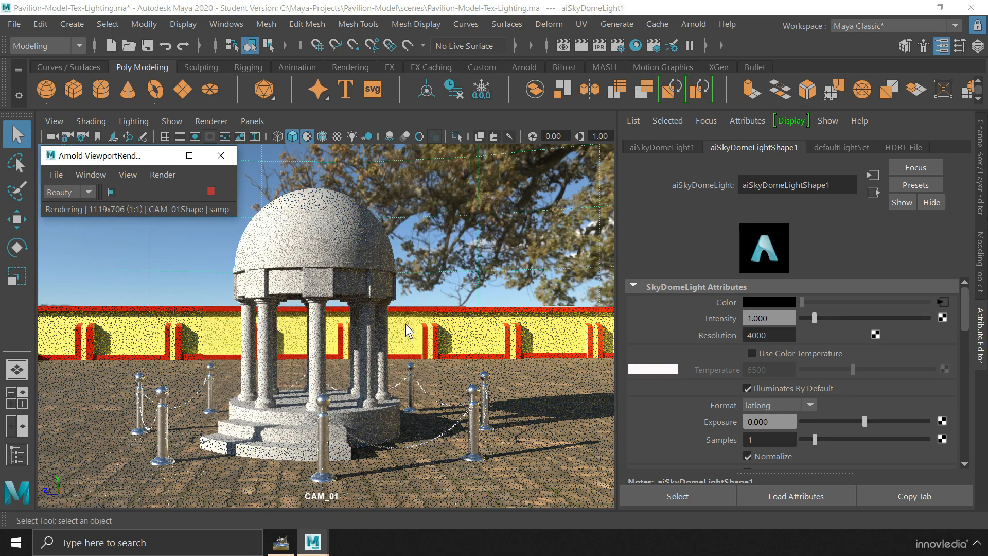
# Set the skydome light's intensity to 0.8 and its samples to 2.
pyautogui.doubleClick(774, 319)
pyautogui.write('0.8')
pyautogui.press('Return')
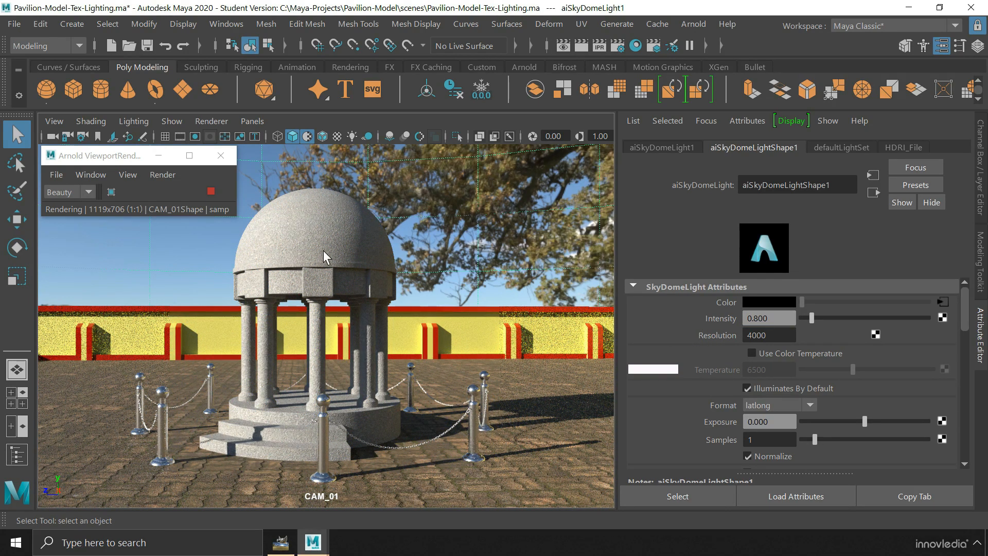
pyautogui.click(752, 440)
pyautogui.write('2')
pyautogui.press('Return')
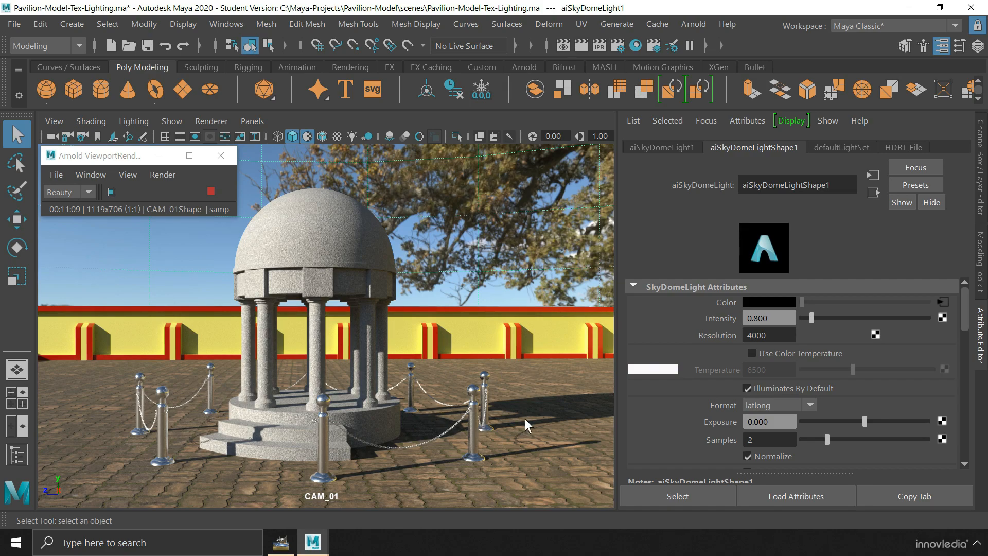
# Set the skydome light's Camera visibility to 0 and deselect everything to check the rendered background.
pyautogui.moveTo(965, 294); pyautogui.dragTo(965, 361)
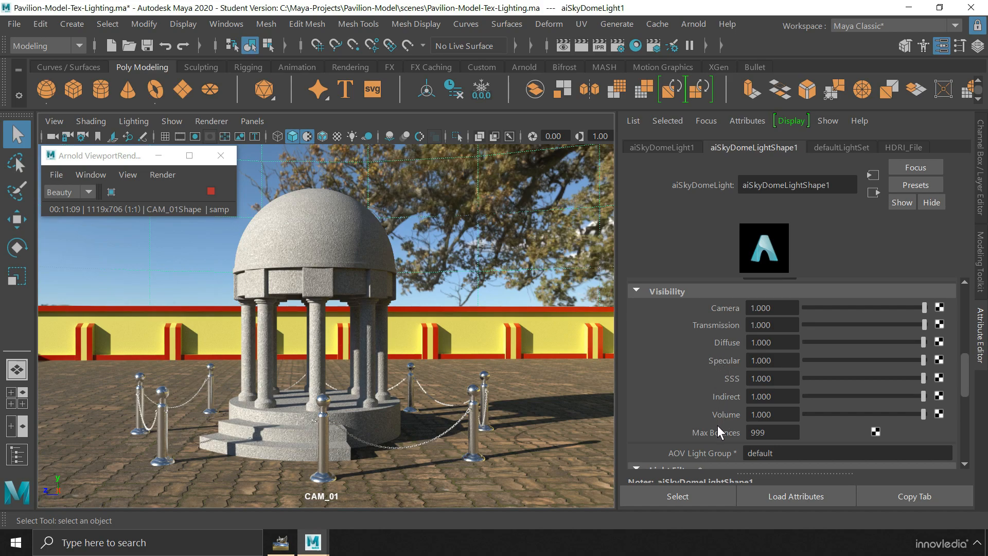
pyautogui.moveTo(924, 308); pyautogui.dragTo(794, 310)
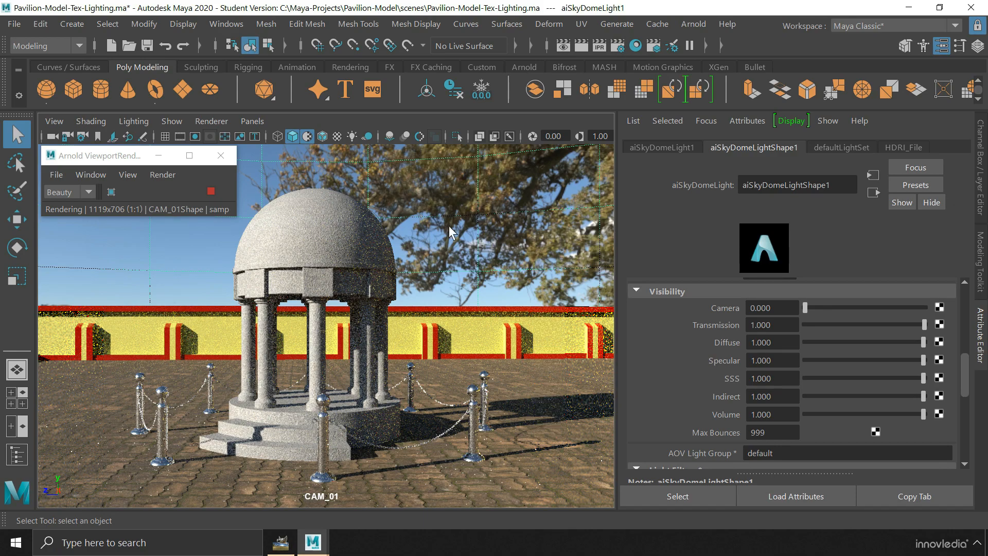
pyautogui.click(109, 24)
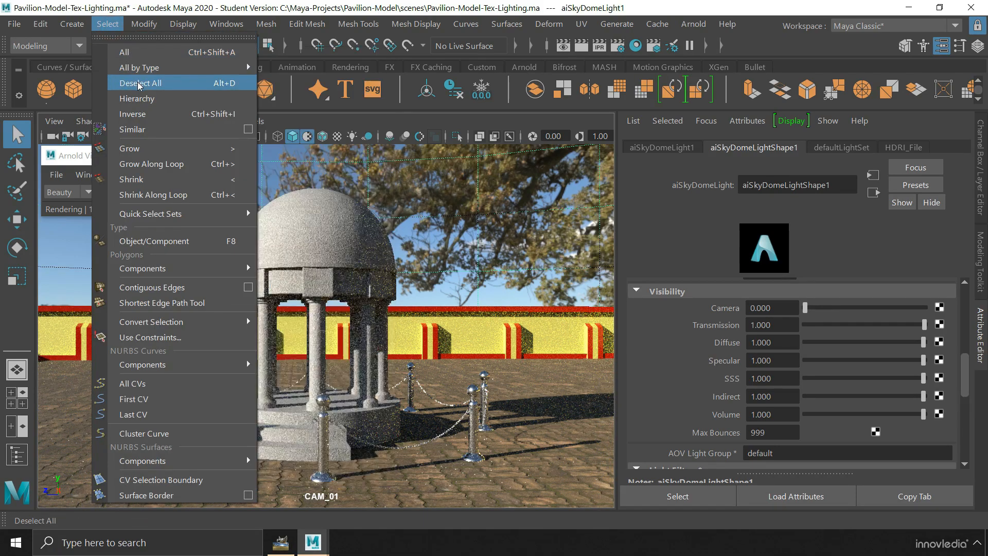
pyautogui.click(145, 84)
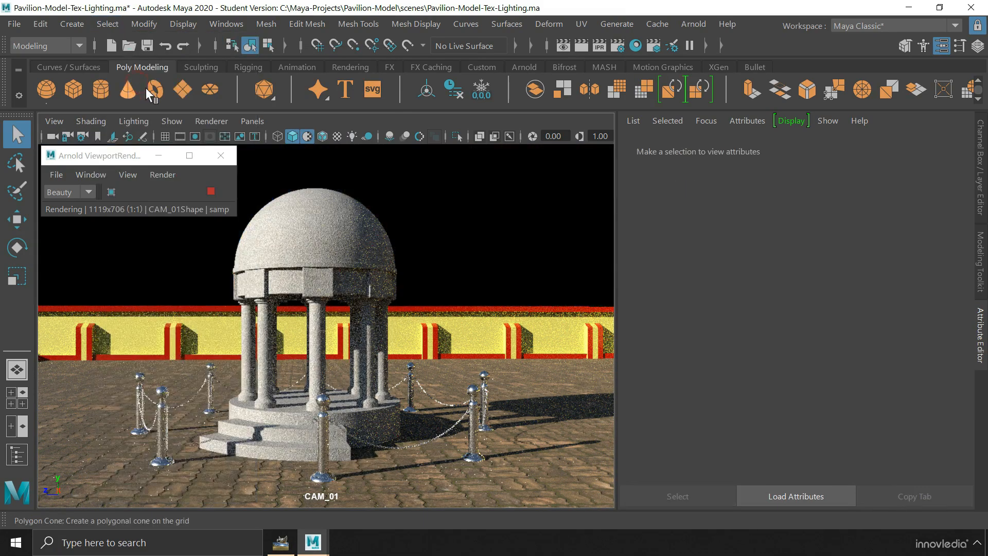
# Reselect the skydome light and set its Diffuse visibility to 0.
pyautogui.click(529, 261)
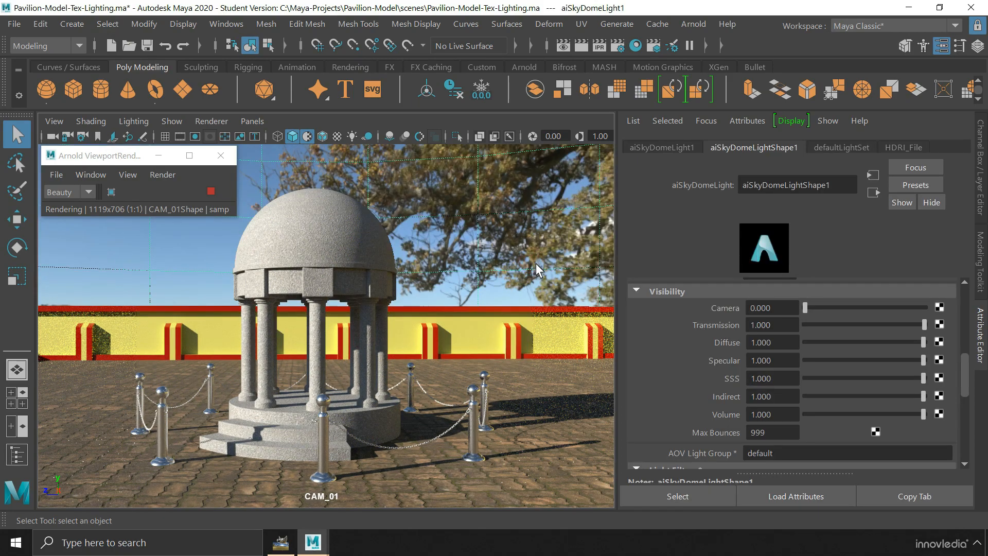
pyautogui.moveTo(923, 342); pyautogui.dragTo(782, 341)
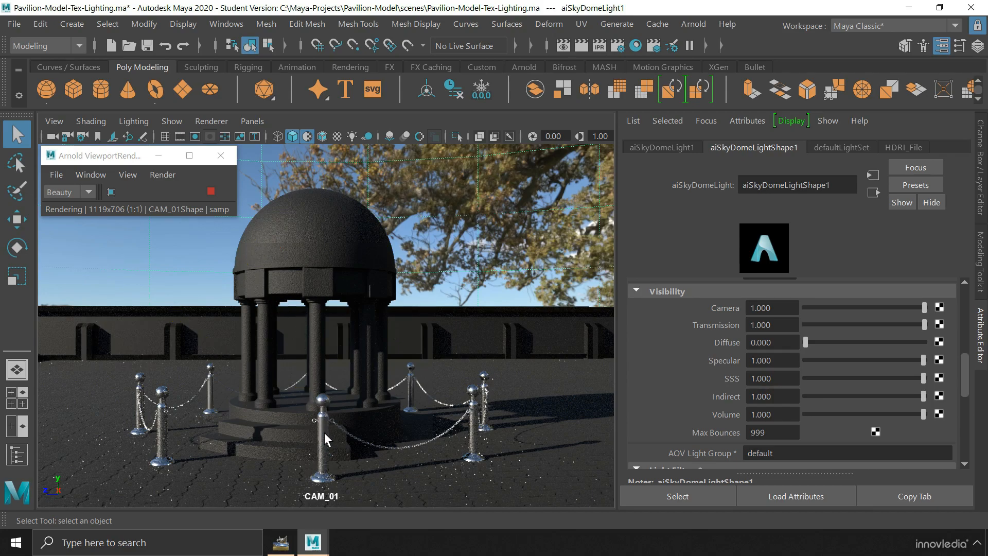
# Lower the skydome light's Specular visibility to 0 to test its effect on the render.
pyautogui.moveTo(922, 360); pyautogui.dragTo(807, 361)
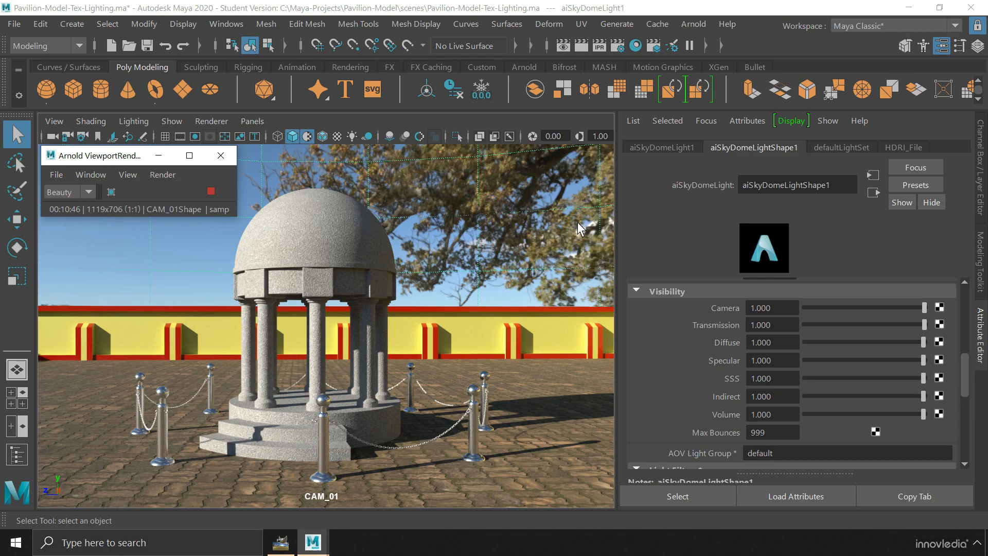
pyautogui.click(514, 251)
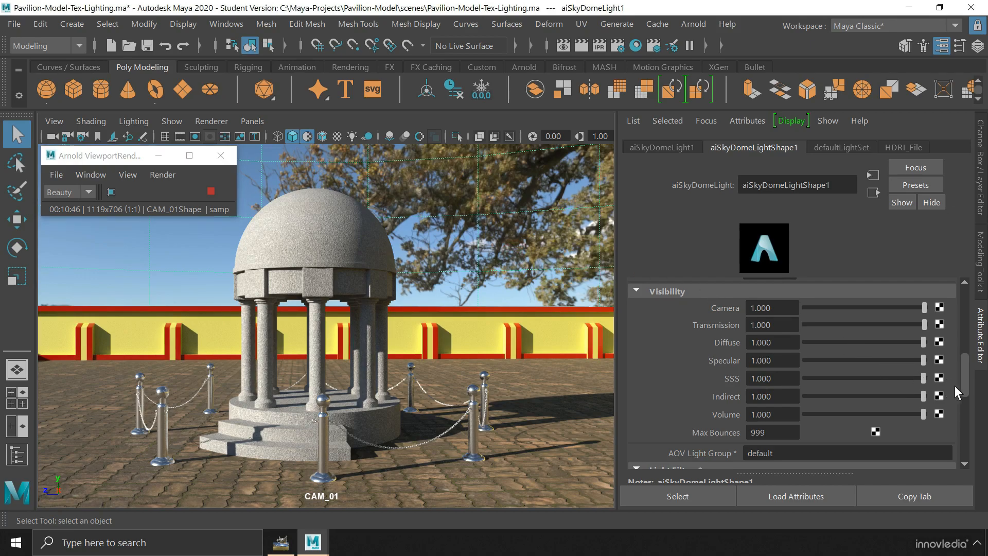
# Replace the image in the skydome light's Color file texture with oberer_kuhberg_4k.hdr from sourceimages.
pyautogui.moveTo(965, 387); pyautogui.dragTo(967, 303)
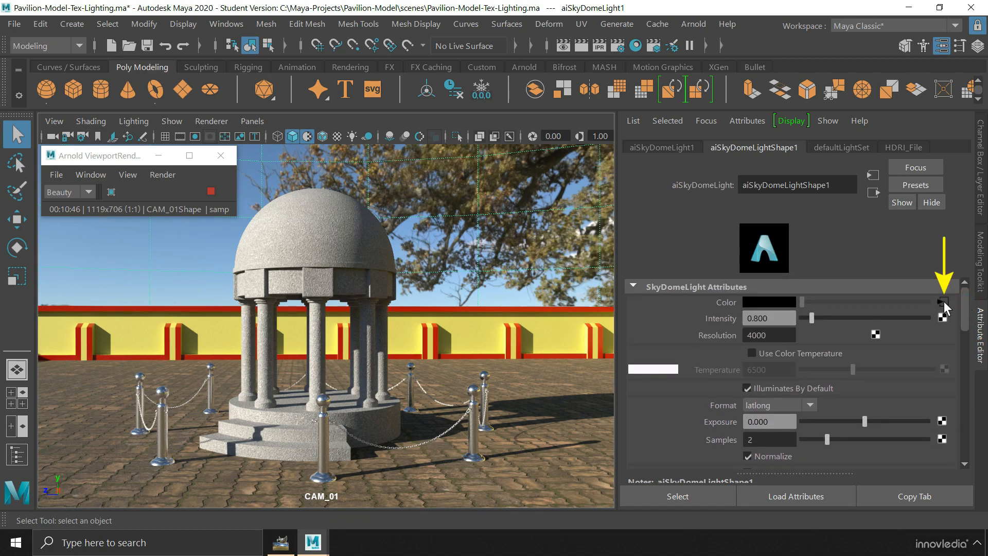
pyautogui.click(943, 302)
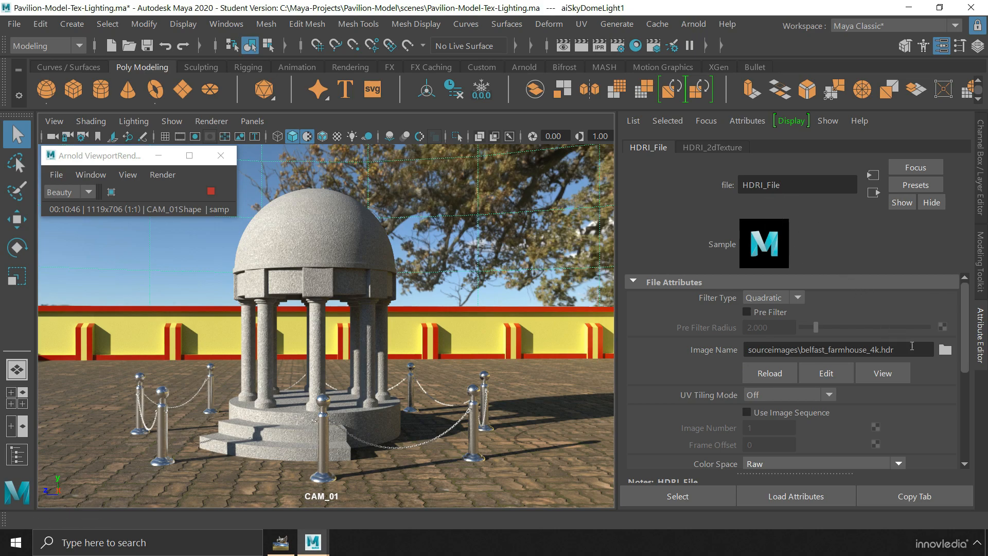
pyautogui.click(950, 350)
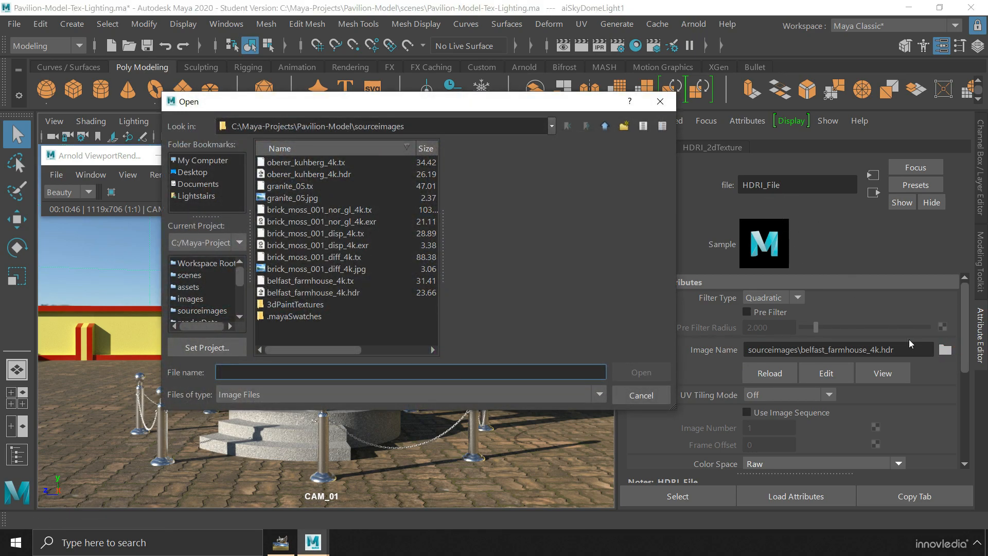
pyautogui.click(366, 174)
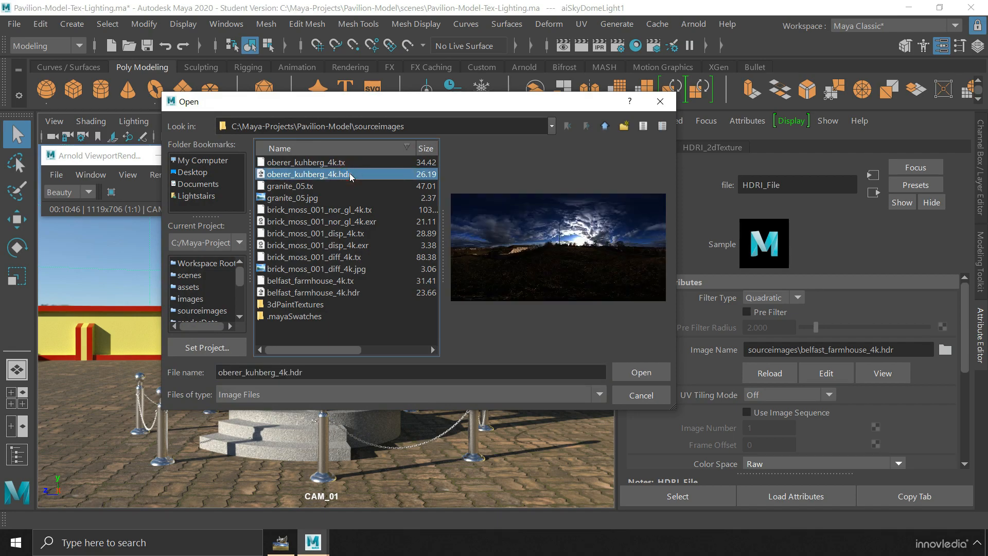
pyautogui.click(625, 370)
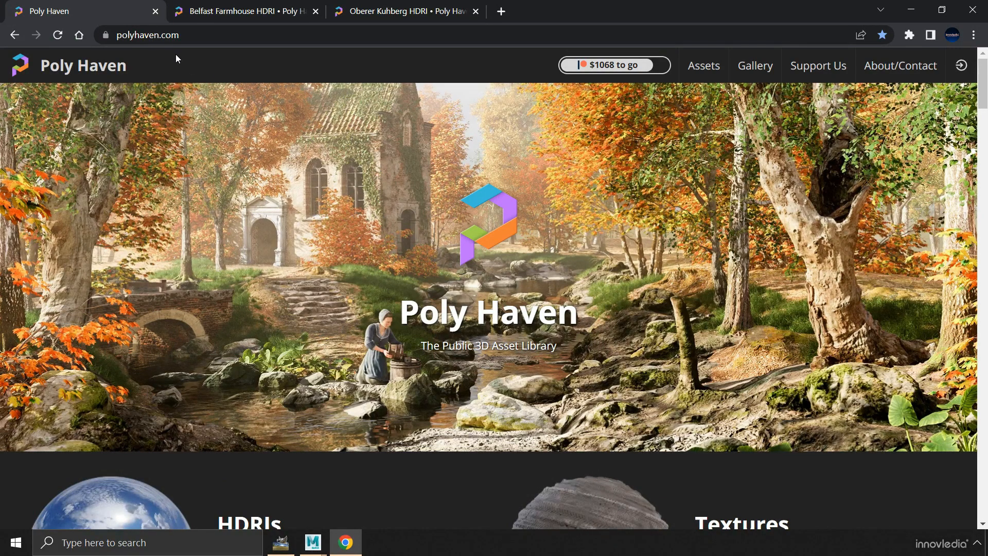
# Browse the HDRI collection on Poly Haven in the browser and view the Belfast Farmhouse and Oberer Kuhberg pages.
pyautogui.scroll(-4, 359, 242)
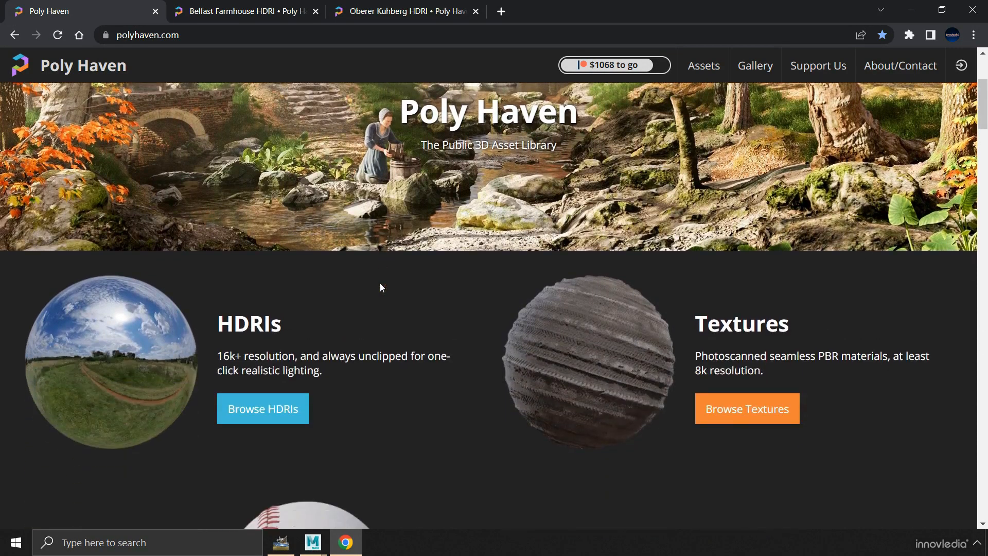
pyautogui.click(253, 411)
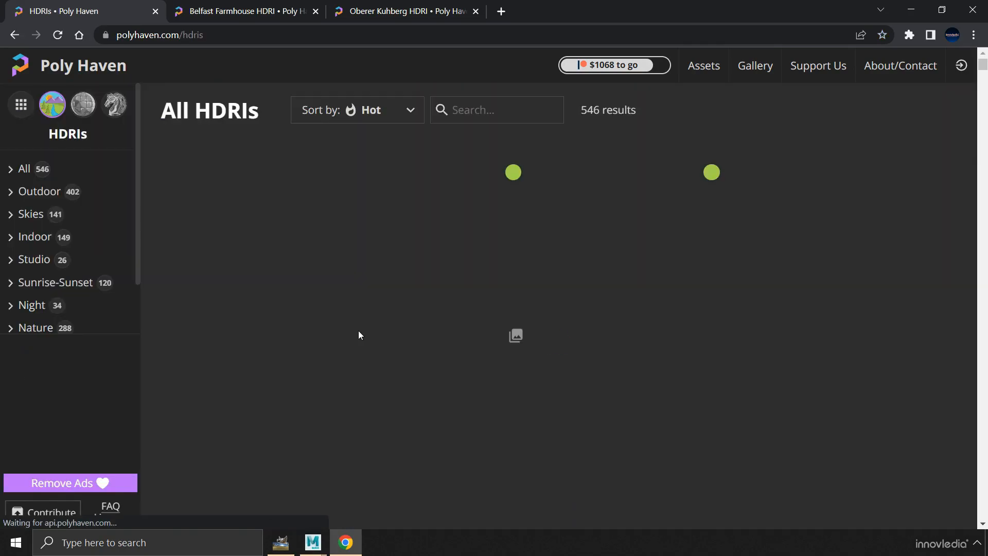
pyautogui.scroll(-9, 541, 252)
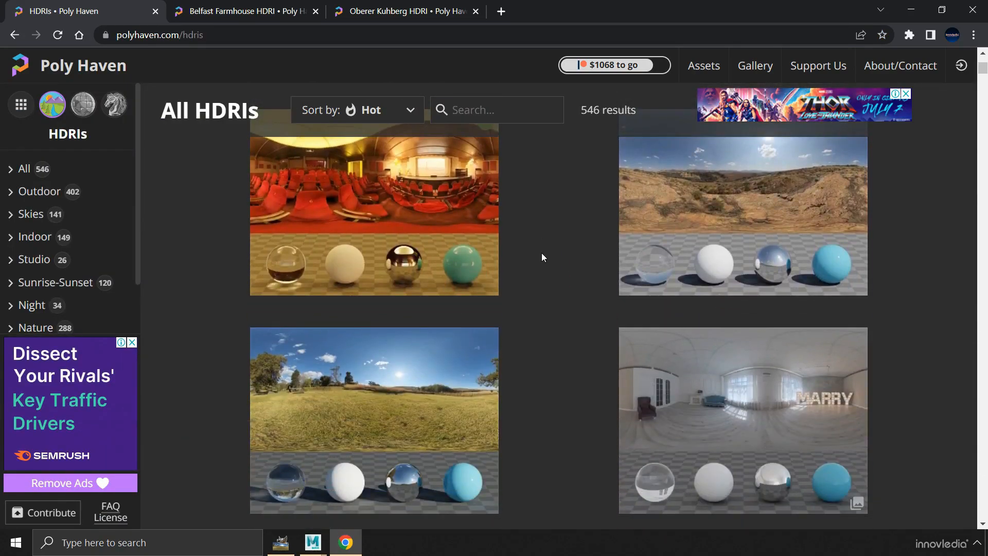
pyautogui.click(283, 11)
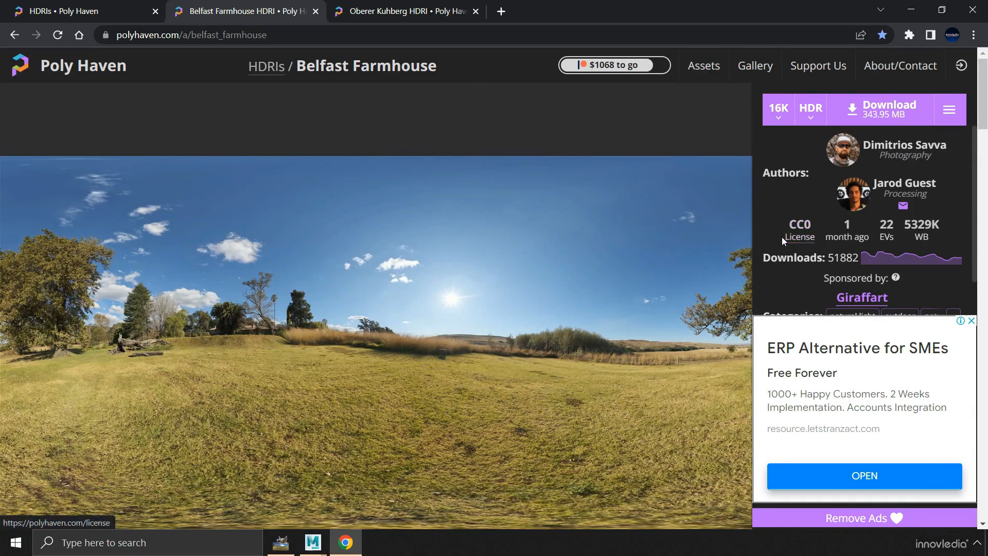
pyautogui.click(401, 11)
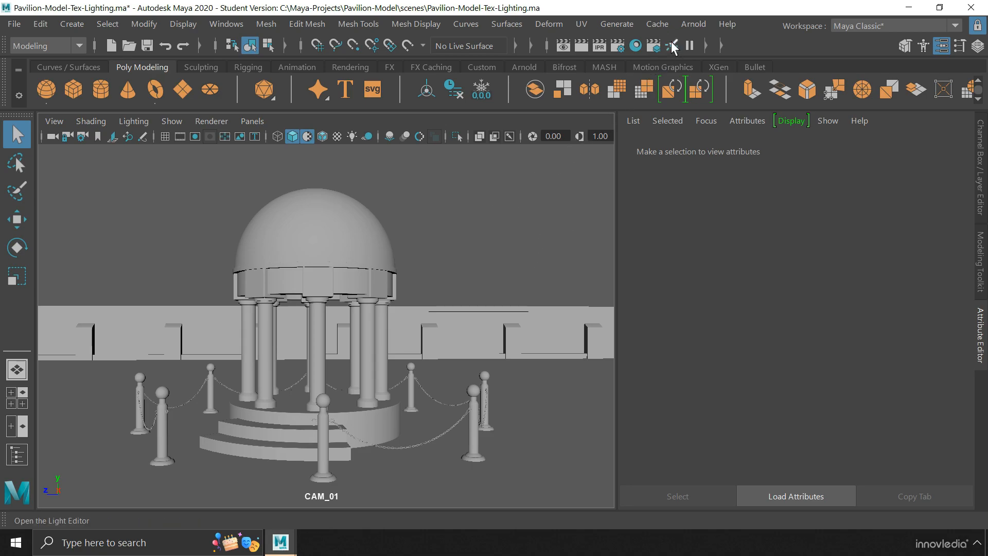
# Create an Arnold Physical Sky light and show its sky attributes from the selected skydome.
pyautogui.click(690, 25)
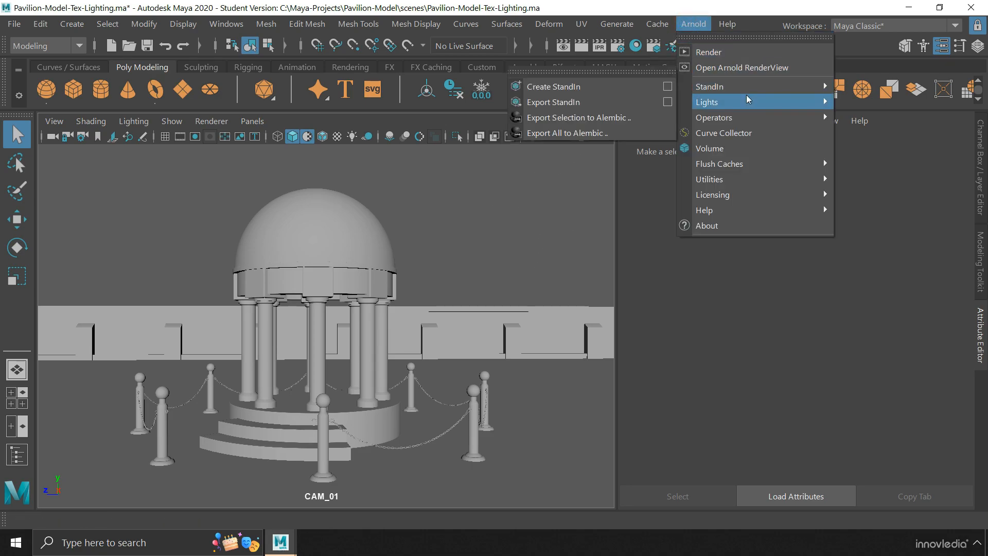
pyautogui.moveTo(752, 101)
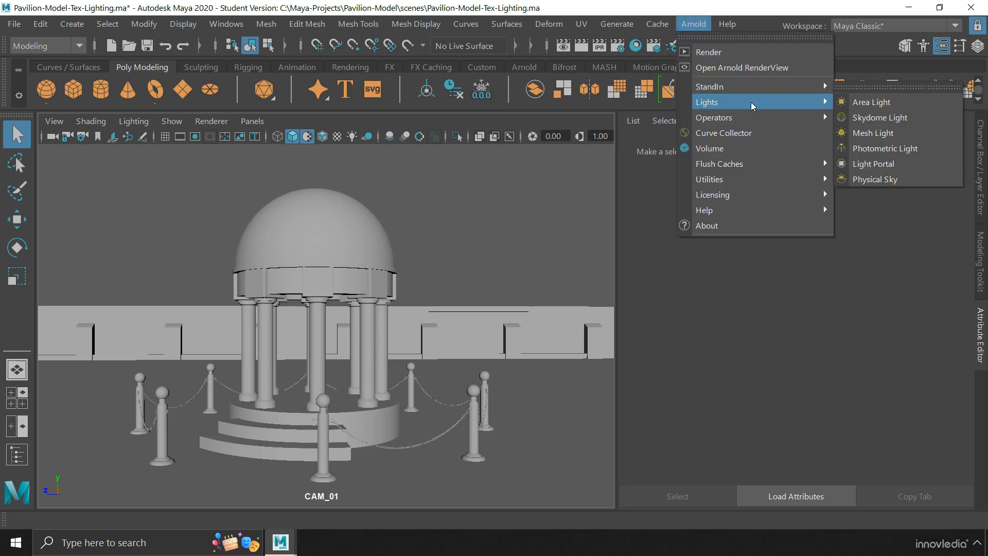
pyautogui.click(917, 178)
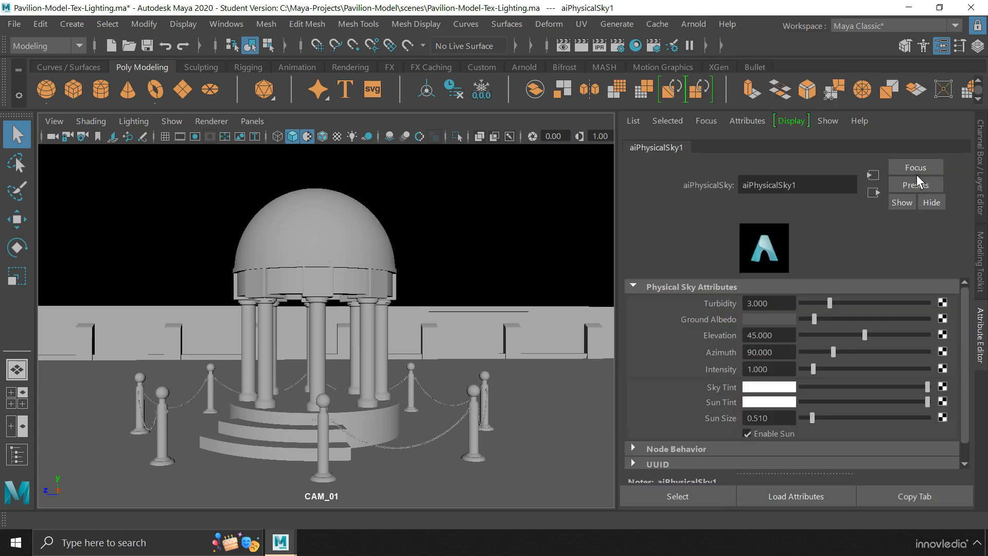
pyautogui.click(508, 202)
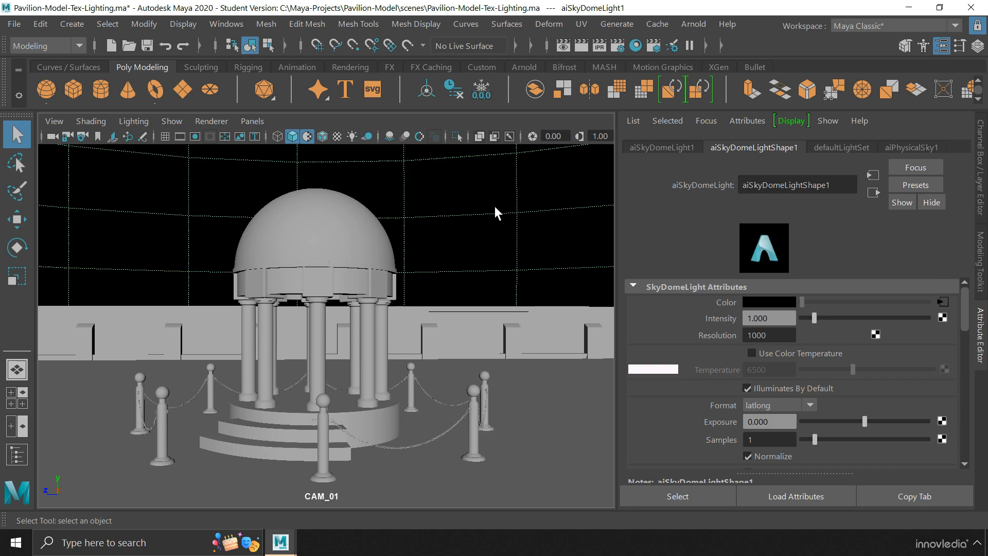
pyautogui.click(902, 148)
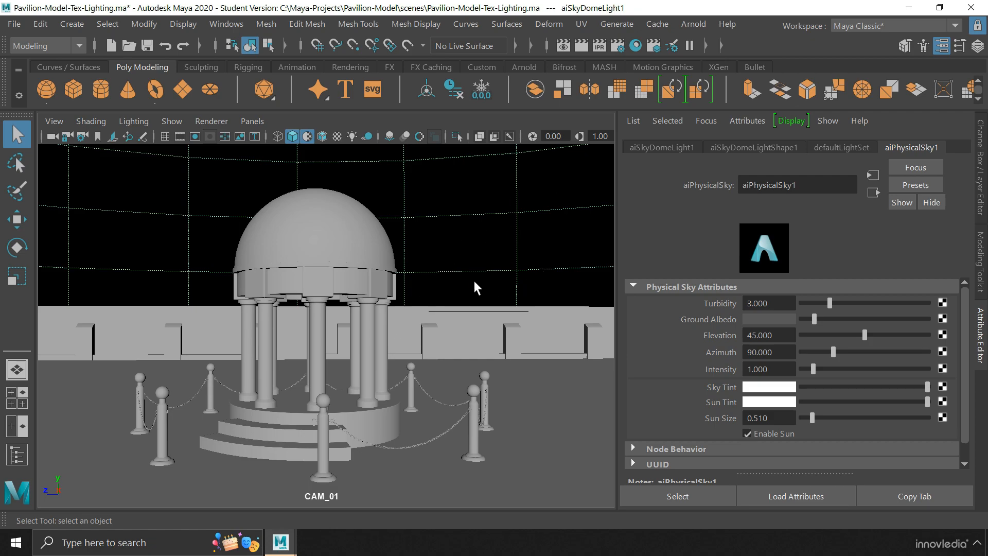
# Open the Arnold RenderView and frame the entire rendered image in it.
pyautogui.click(688, 30)
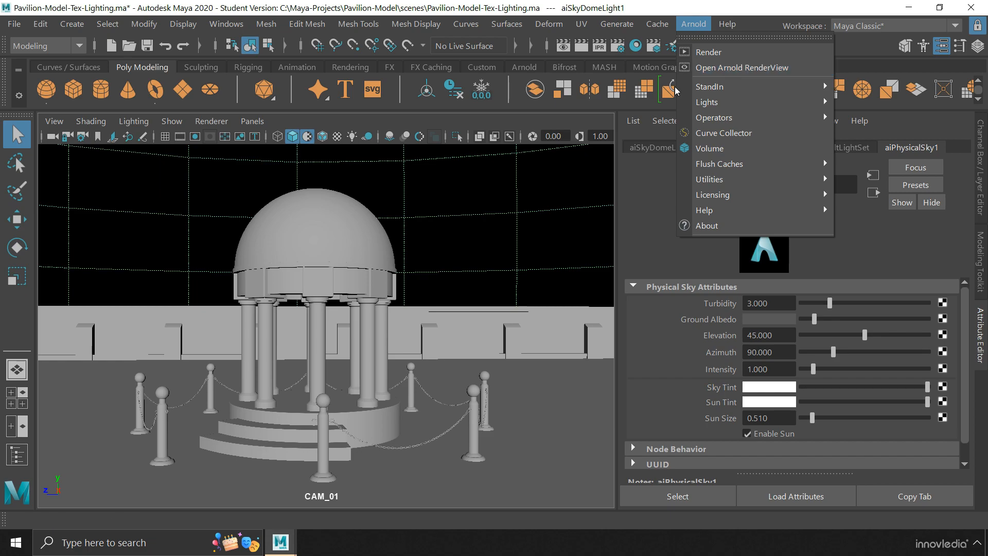
pyautogui.click(211, 121)
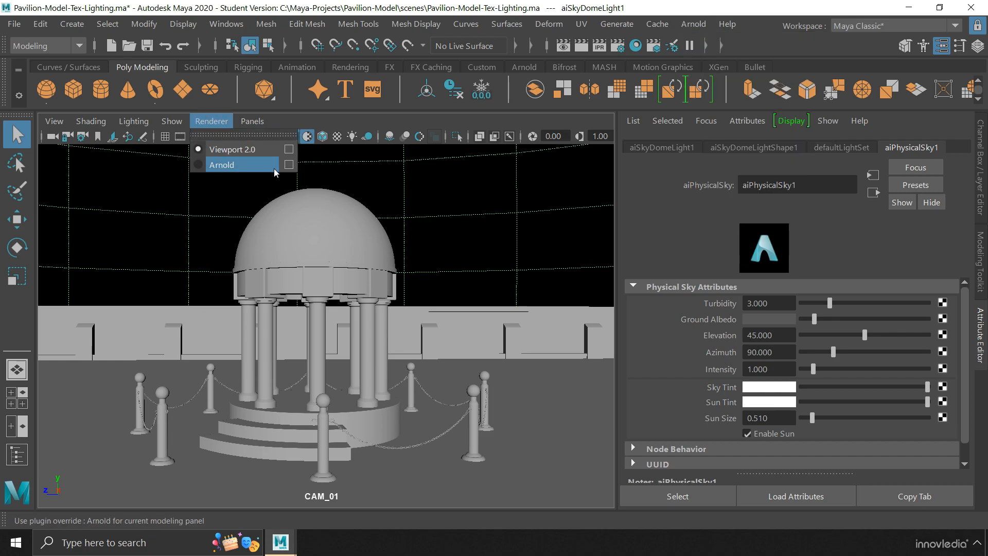
pyautogui.click(496, 122)
pyautogui.click(693, 24)
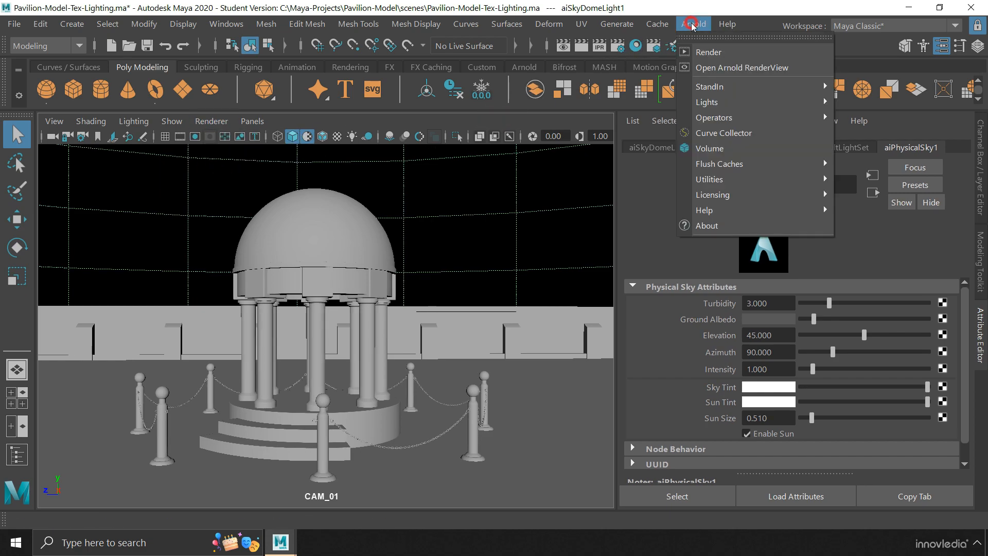
pyautogui.click(784, 69)
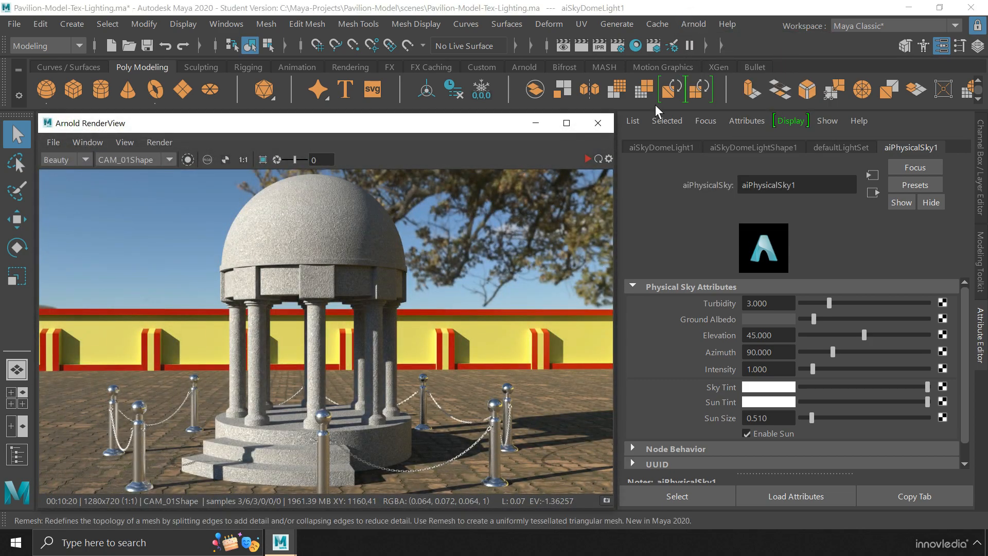
pyautogui.click(87, 143)
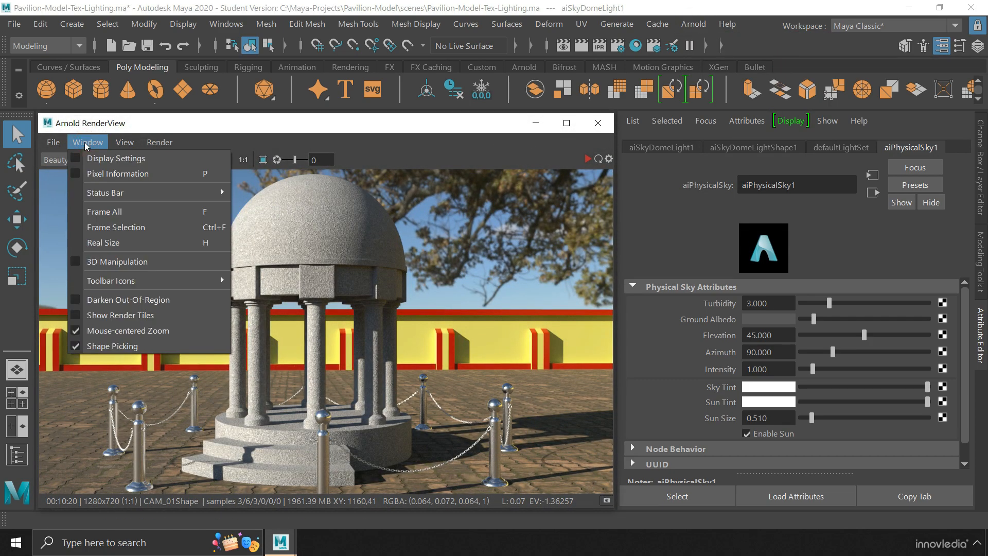
pyautogui.click(97, 211)
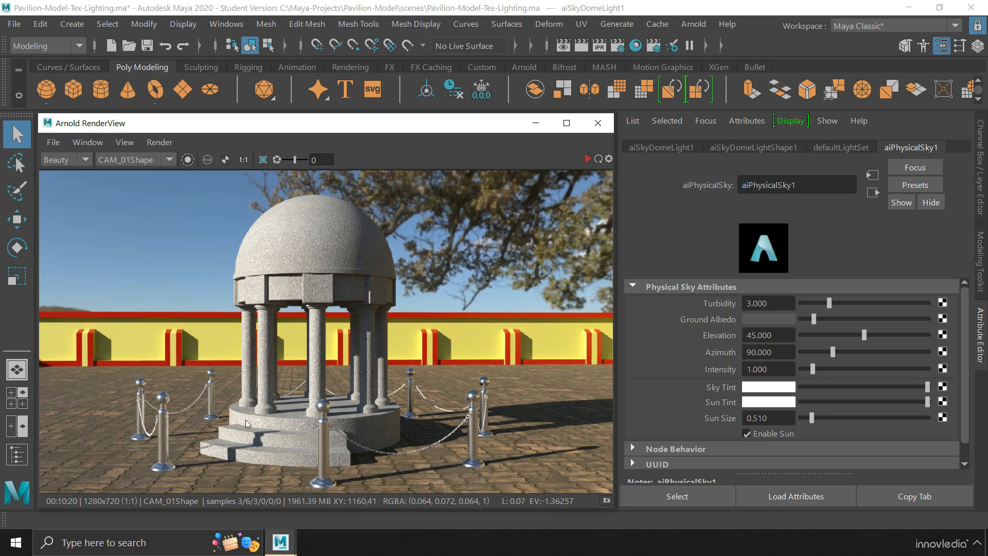
# Run a live test render of CAM_01 with the physical sky, stopping it and minimizing the render window at the end.
pyautogui.click(586, 158)
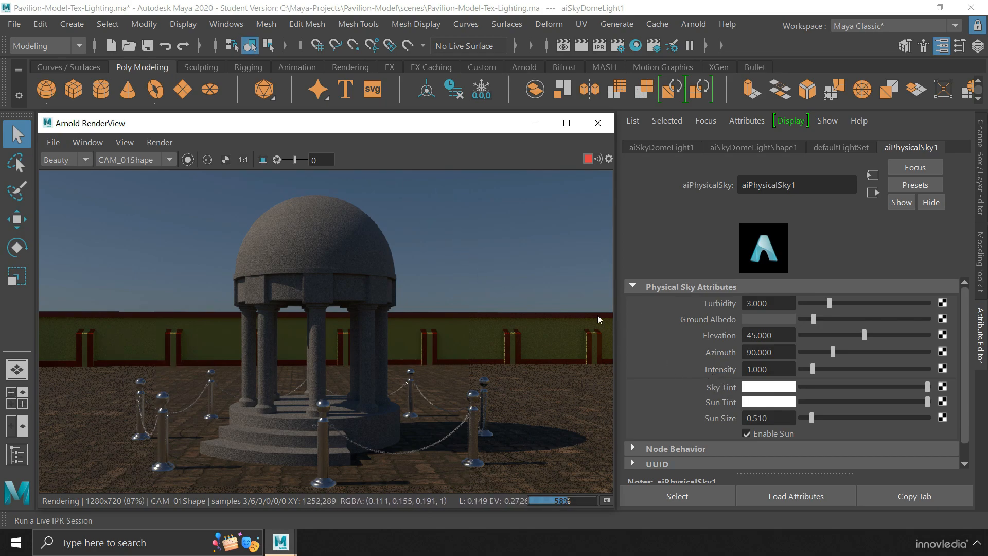
pyautogui.click(587, 159)
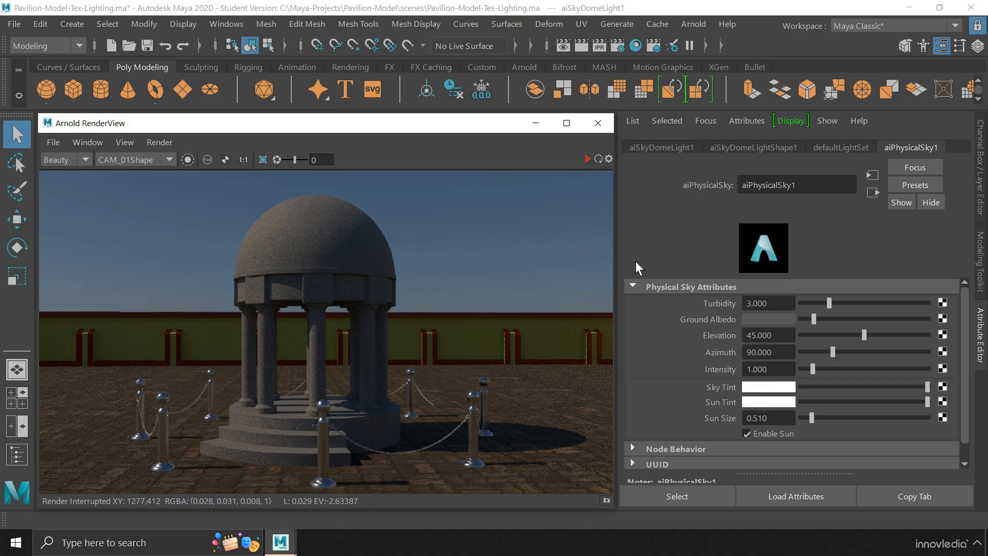
pyautogui.click(536, 123)
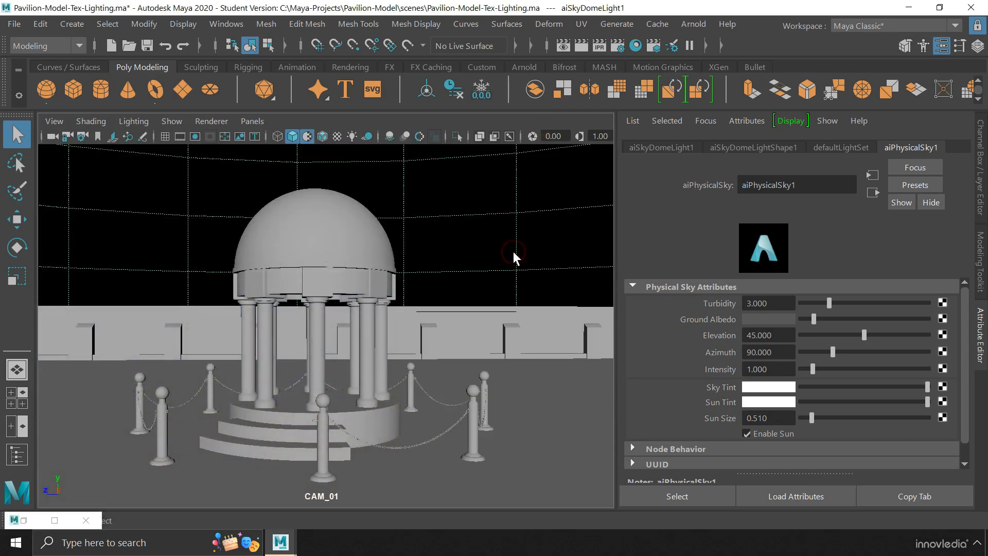
# Inspect the skydome light's attributes and Outliner entry, and open the physical sky node connected to its Color.
pyautogui.click(732, 149)
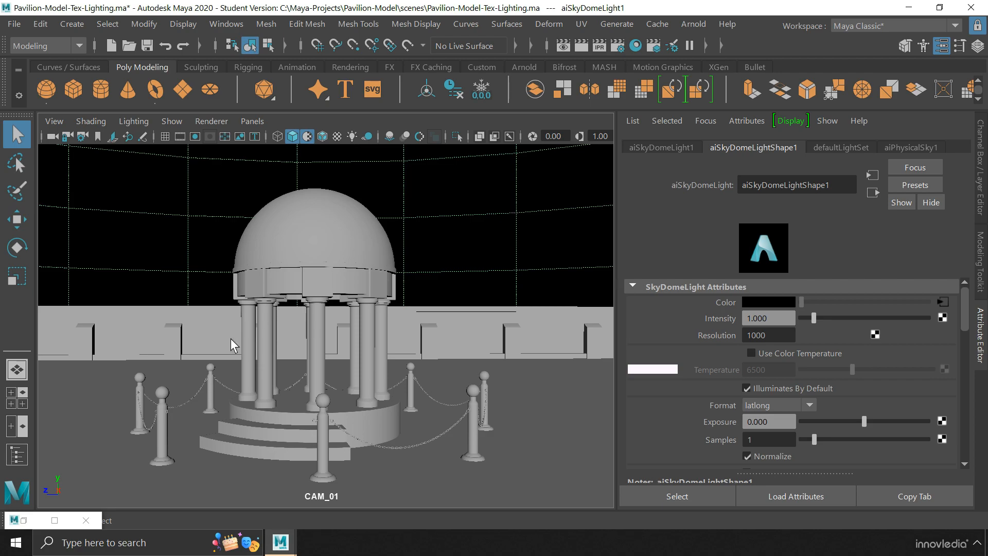
pyautogui.click(17, 454)
pyautogui.click(113, 463)
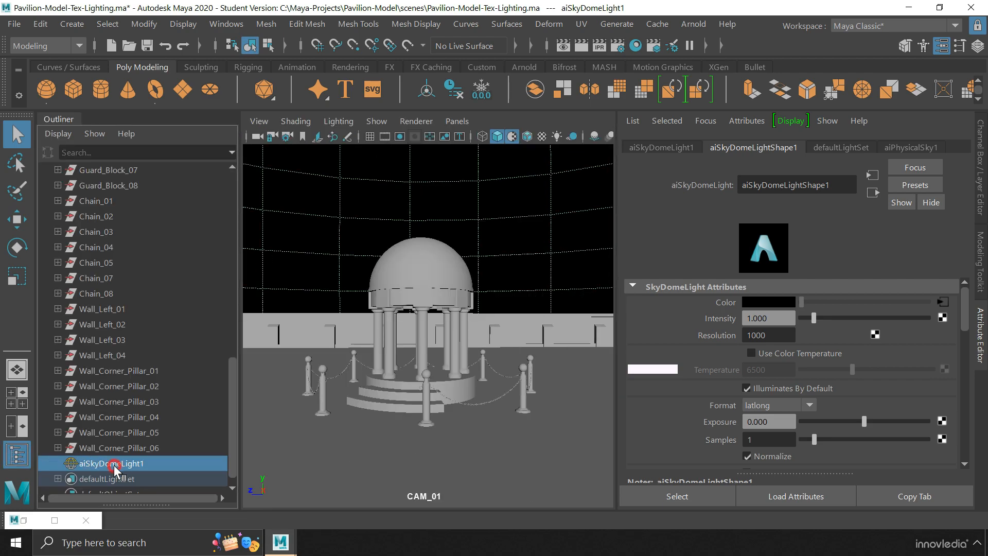
pyautogui.click(17, 454)
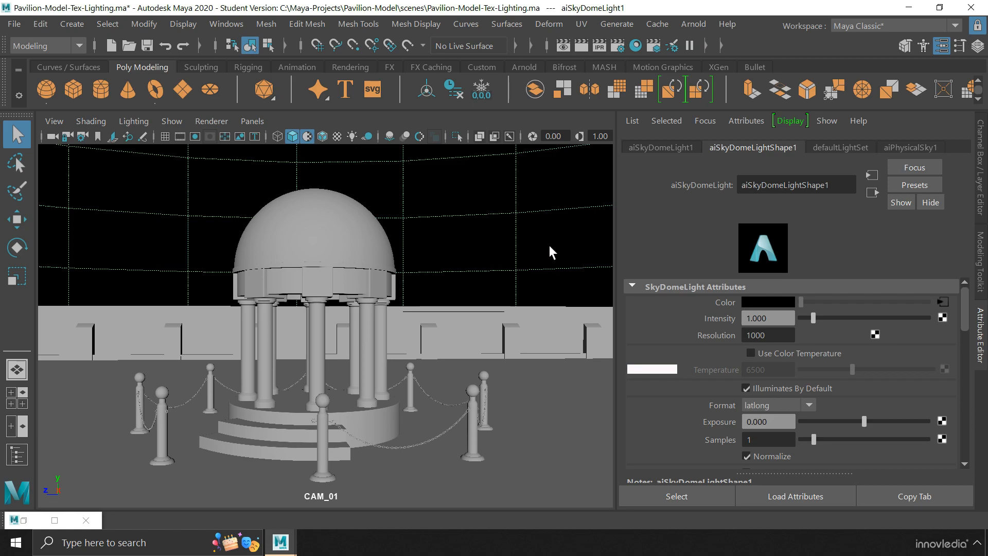
pyautogui.click(945, 300)
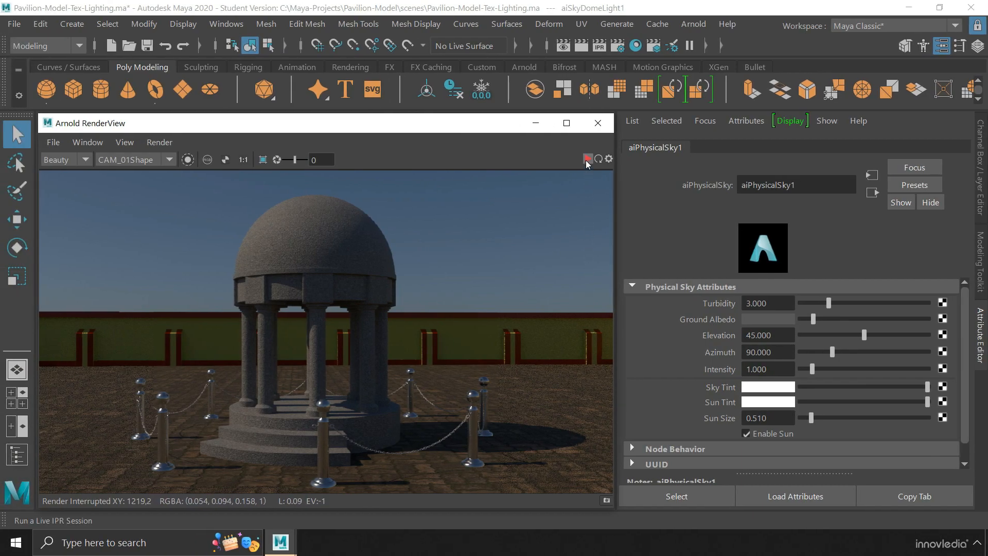
# Restart the live render of CAM_01 and raise the physical sky's Turbidity slightly.
pyautogui.click(587, 159)
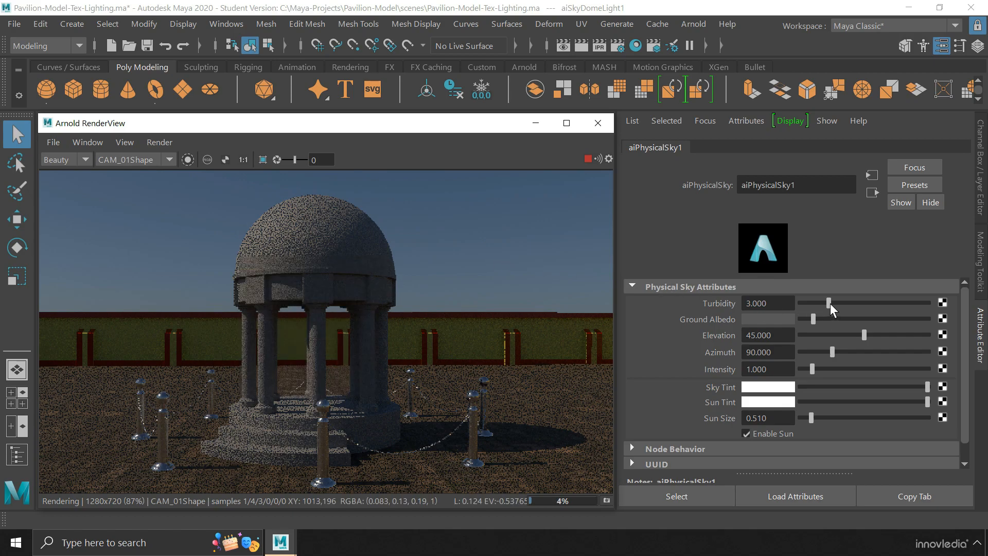
pyautogui.moveTo(829, 304); pyautogui.dragTo(838, 303)
pyautogui.click(942, 303)
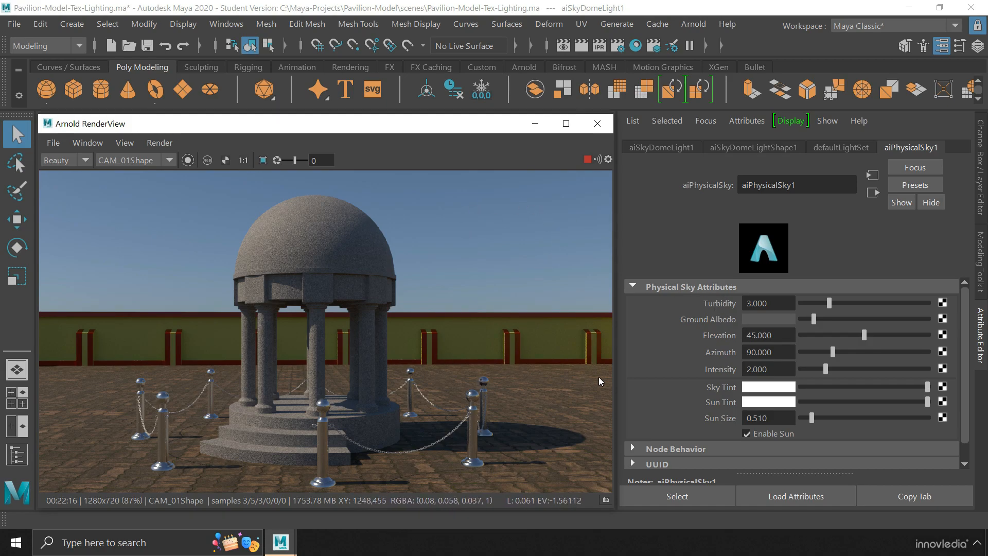
# Test green and golden yellow as the physical sky's Ground Albedo color in the live render, finishing with white.
pyautogui.click(764, 319)
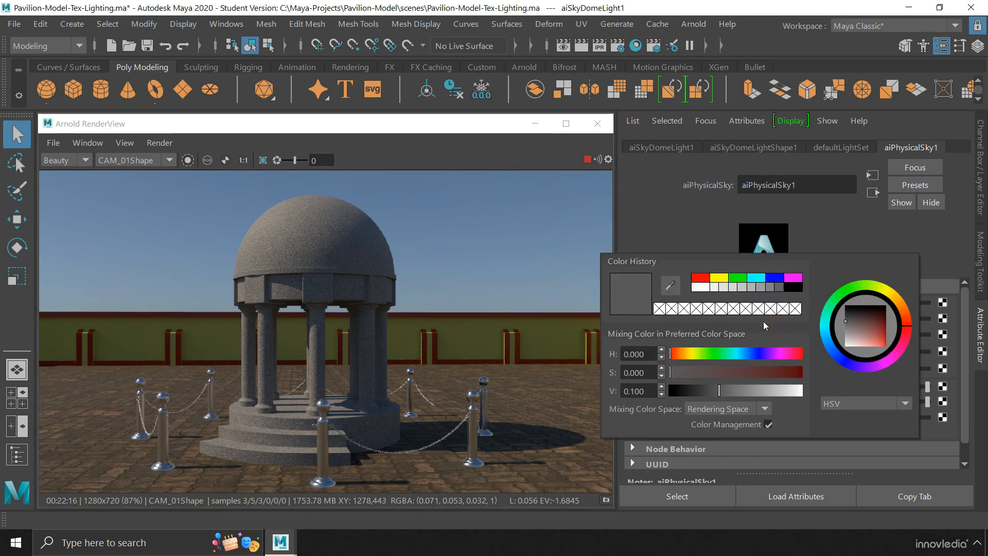
pyautogui.click(741, 279)
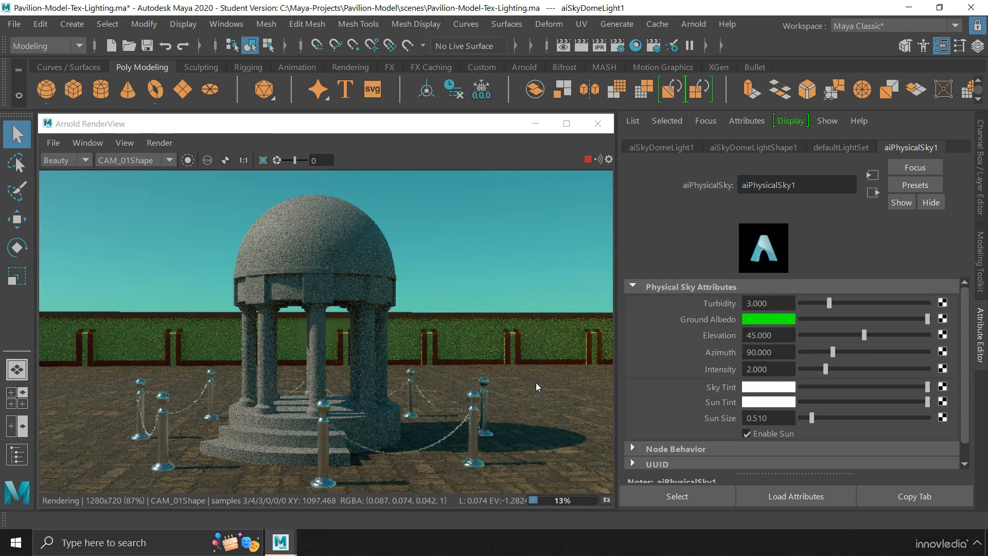
pyautogui.click(751, 319)
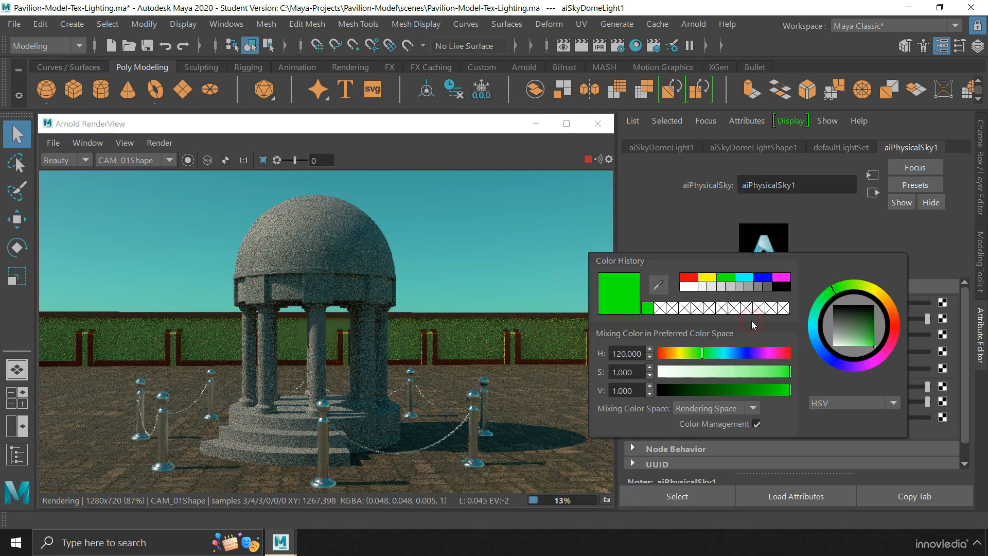
pyautogui.click(707, 280)
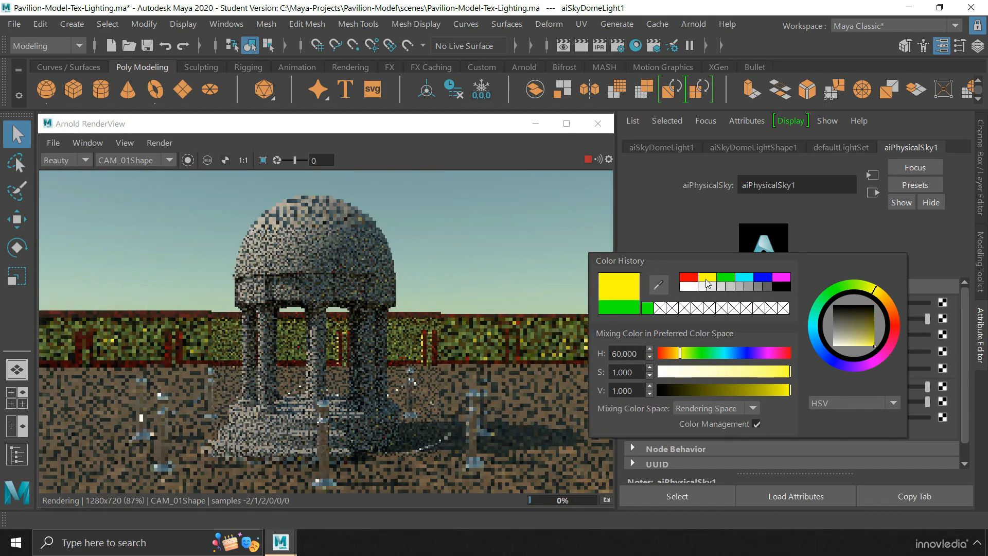
pyautogui.moveTo(679, 353); pyautogui.dragTo(675, 353)
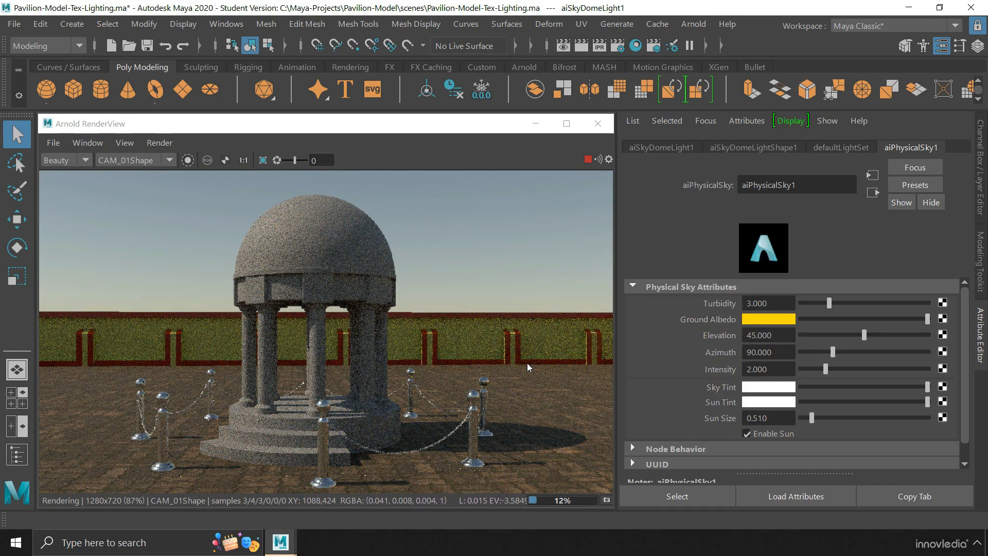
pyautogui.click(758, 318)
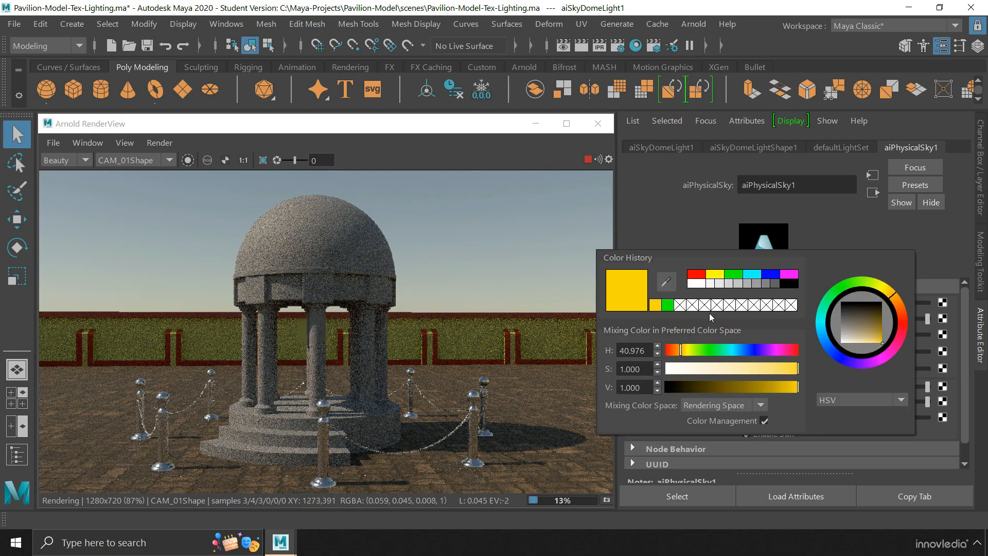
pyautogui.click(699, 284)
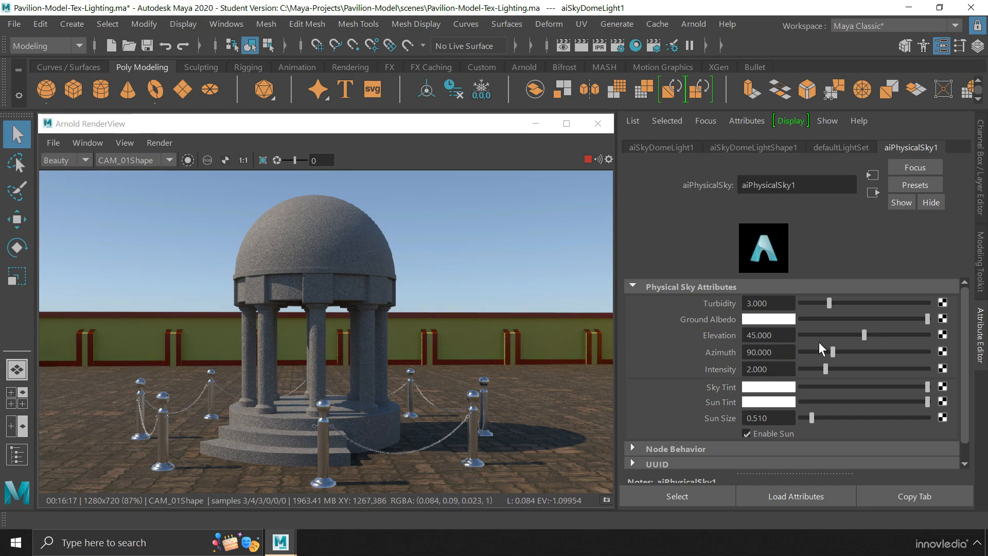
# Try the physical sky's Elevation at 0, 180 and 90, finishing by sweeping the value upward from 90.
pyautogui.moveTo(864, 335); pyautogui.dragTo(783, 336)
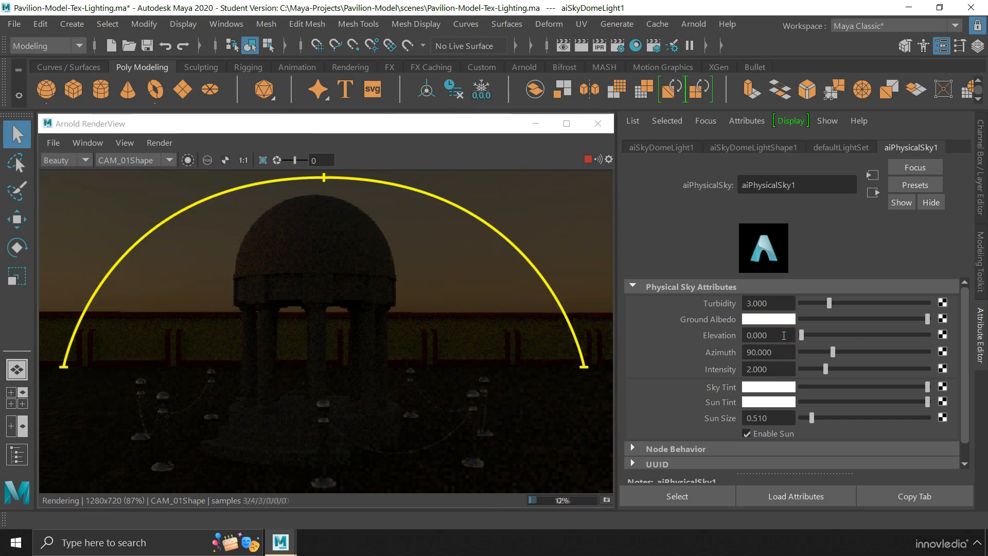
pyautogui.doubleClick(783, 335)
pyautogui.write('180')
pyautogui.press('Return')
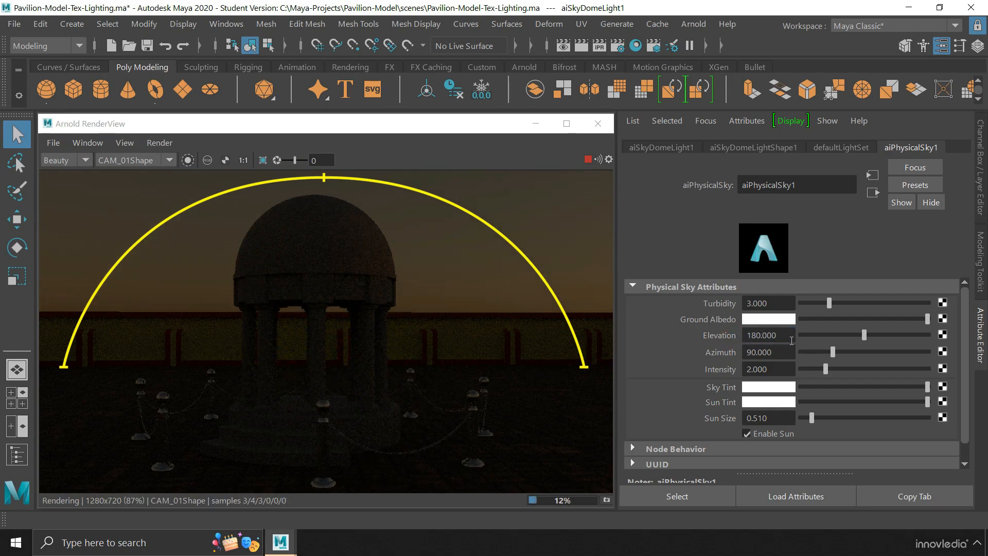
pyautogui.click(742, 342)
pyautogui.write('90')
pyautogui.press('Return')
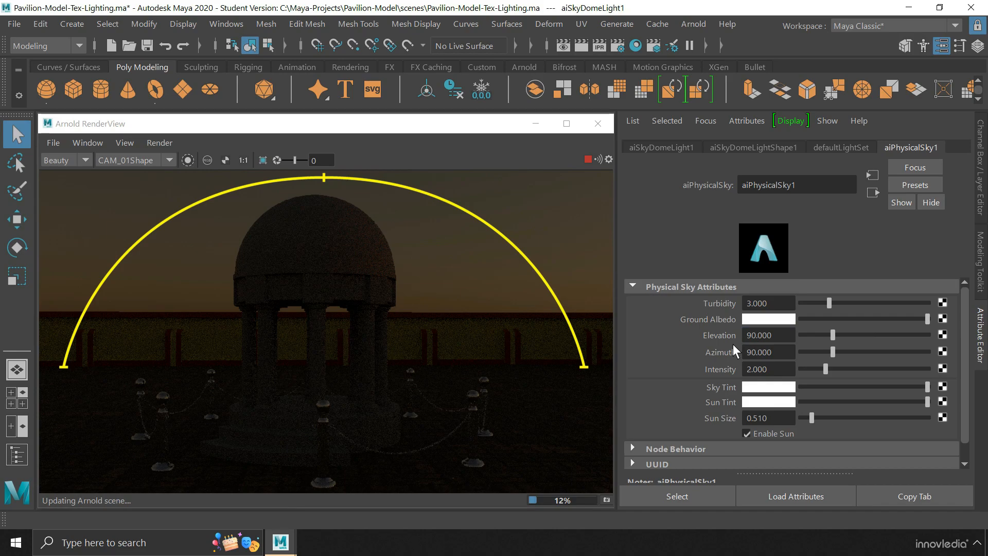
pyautogui.moveTo(832, 335); pyautogui.dragTo(919, 332)
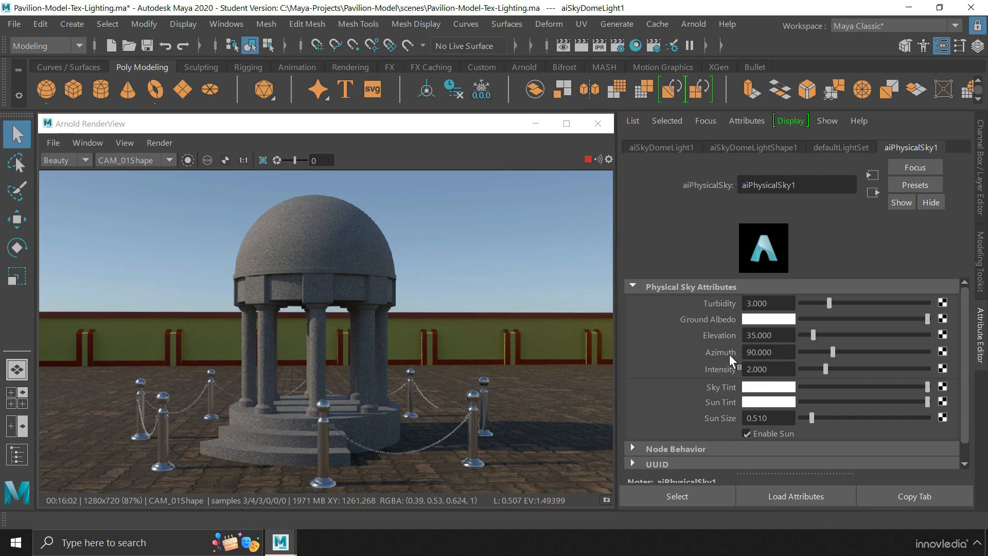
# Try the physical sky's Azimuth at 360 and at about 87, 198 and 273 to move the sun around the pavilion.
pyautogui.moveTo(830, 353); pyautogui.dragTo(785, 354)
pyautogui.click(785, 355)
pyautogui.write('360')
pyautogui.press('Return')
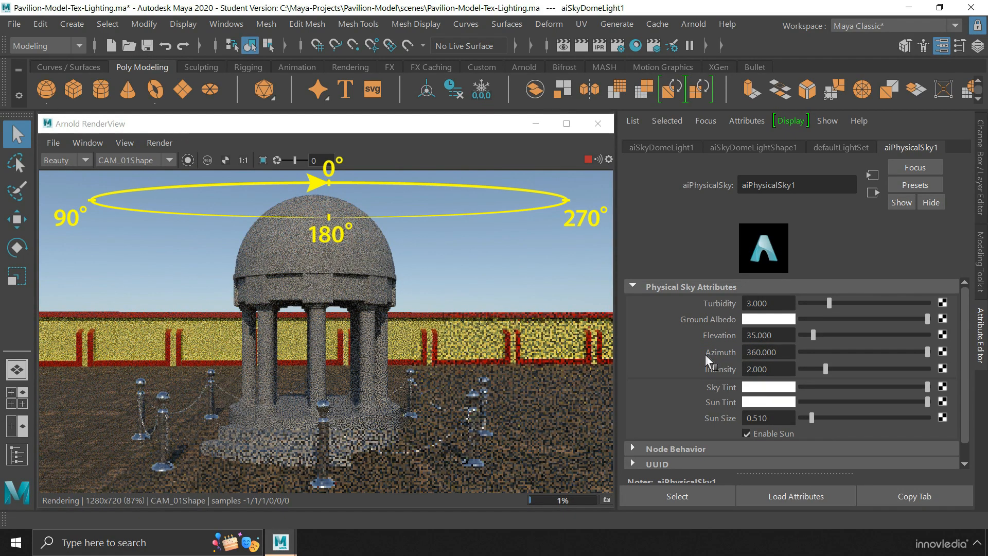
pyautogui.click(831, 352)
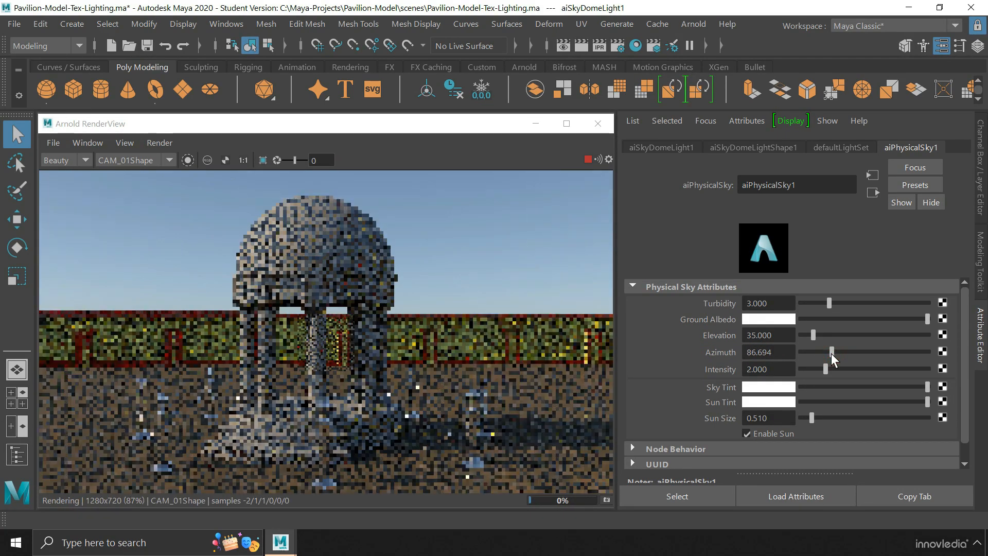
pyautogui.click(870, 352)
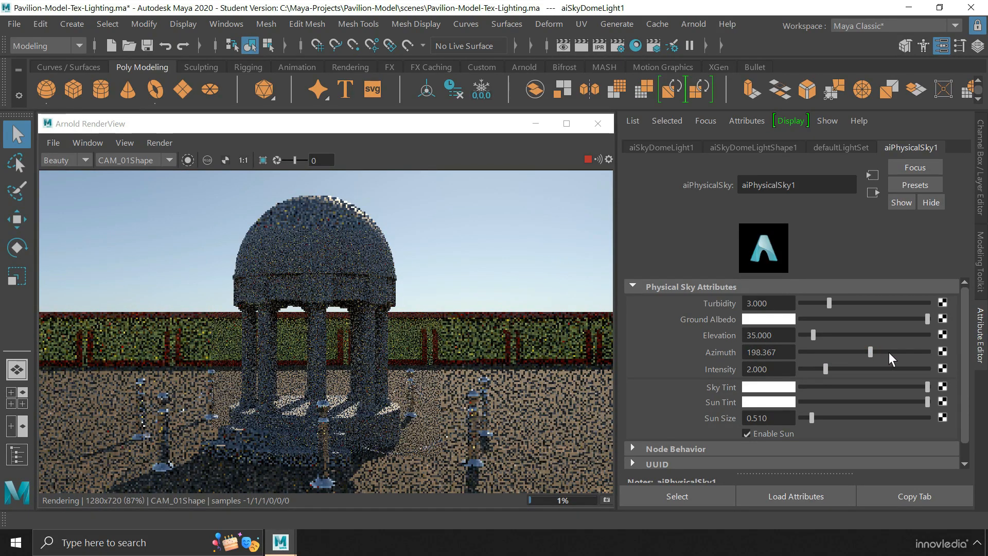
pyautogui.moveTo(902, 352); pyautogui.dragTo(896, 352)
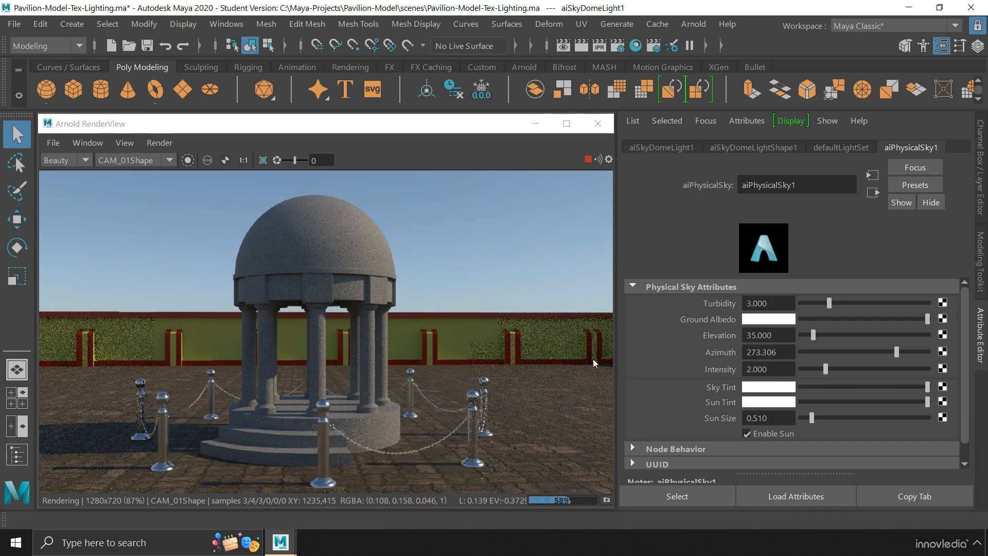
# Set the physical sky's Intensity to 3.
pyautogui.write('3')
pyautogui.press('Return')
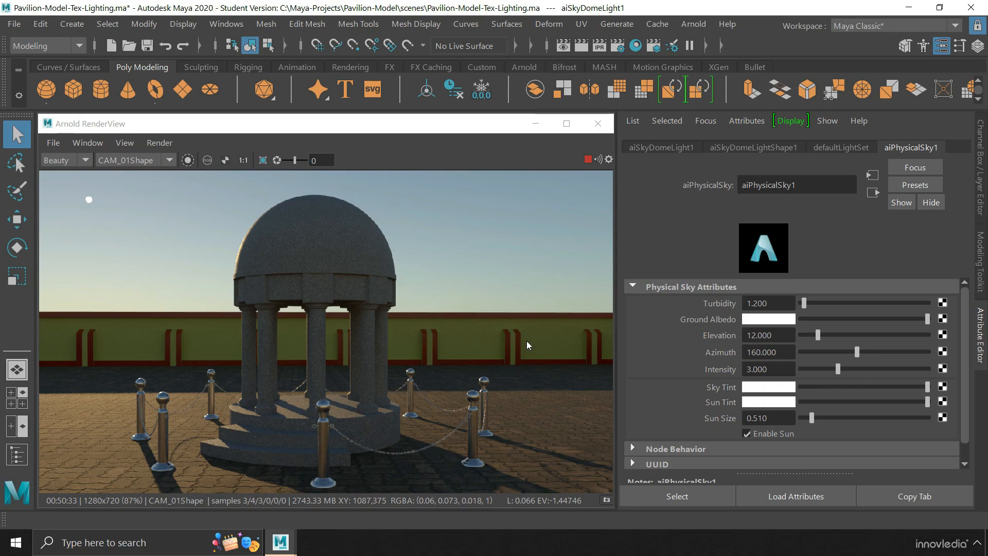
# Try a green Sky Tint and a different Sun Tint color on the physical sky.
pyautogui.click(757, 386)
pyautogui.click(736, 343)
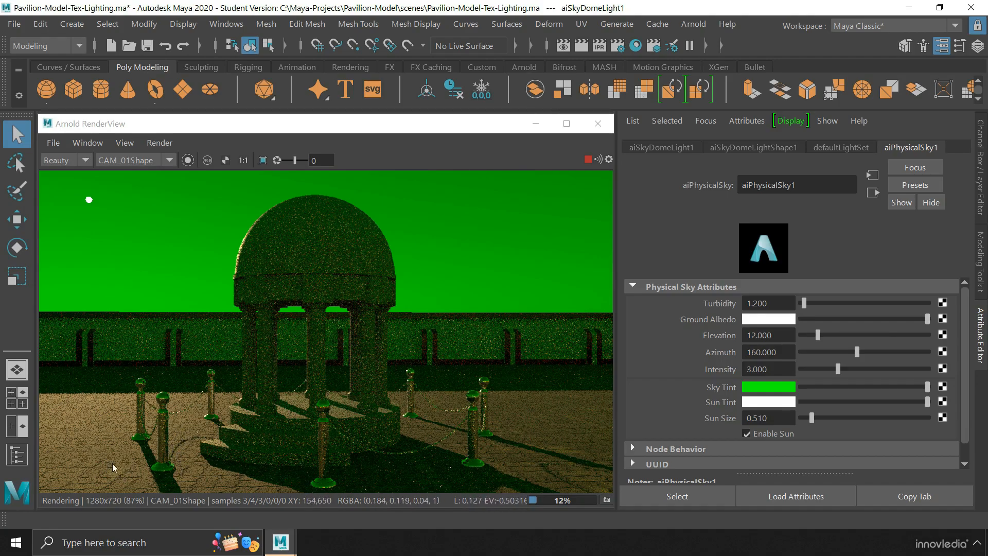
pyautogui.click(745, 402)
pyautogui.click(688, 358)
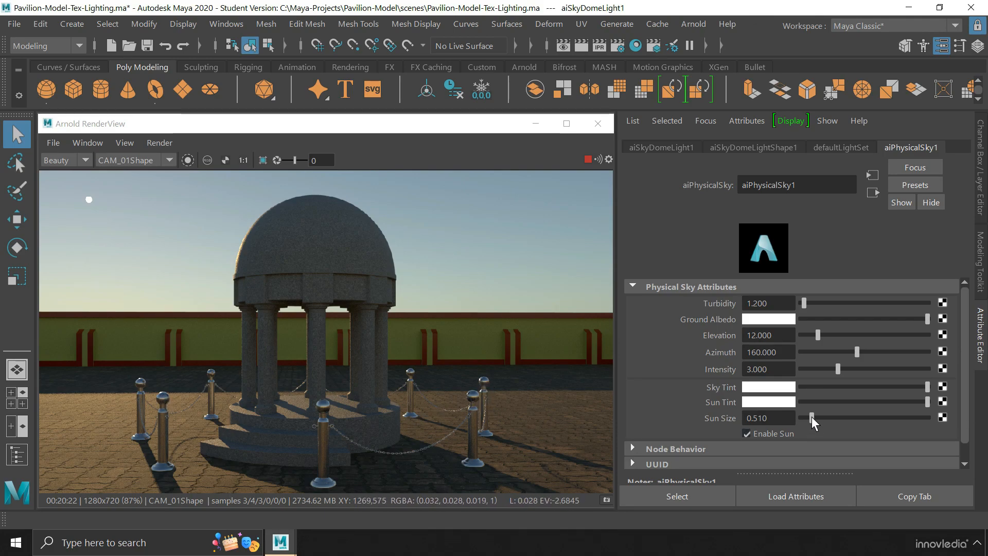
# Try a Sun Size of 2 on the physical sky and toggle the Enable Sun option.
pyautogui.moveTo(812, 417); pyautogui.dragTo(849, 418)
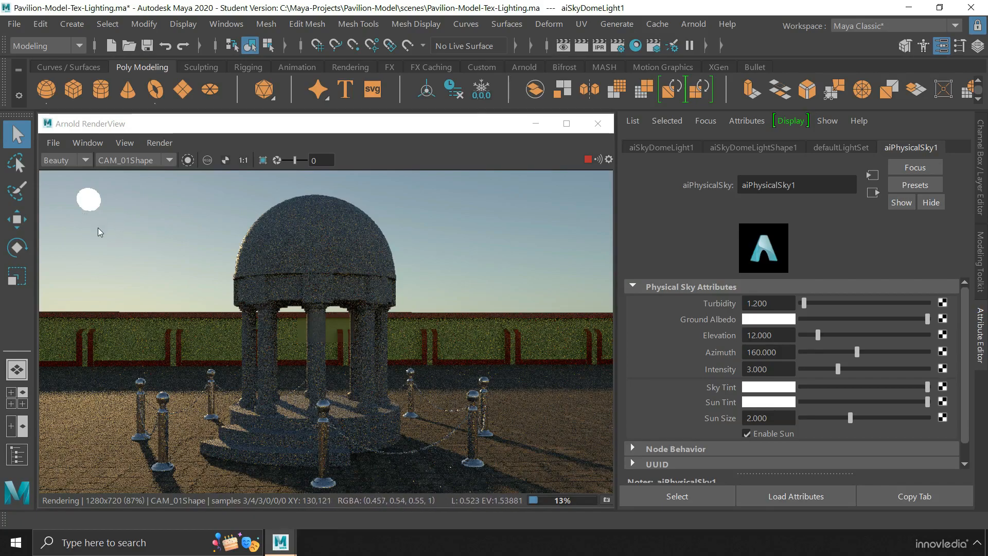
pyautogui.click(746, 433)
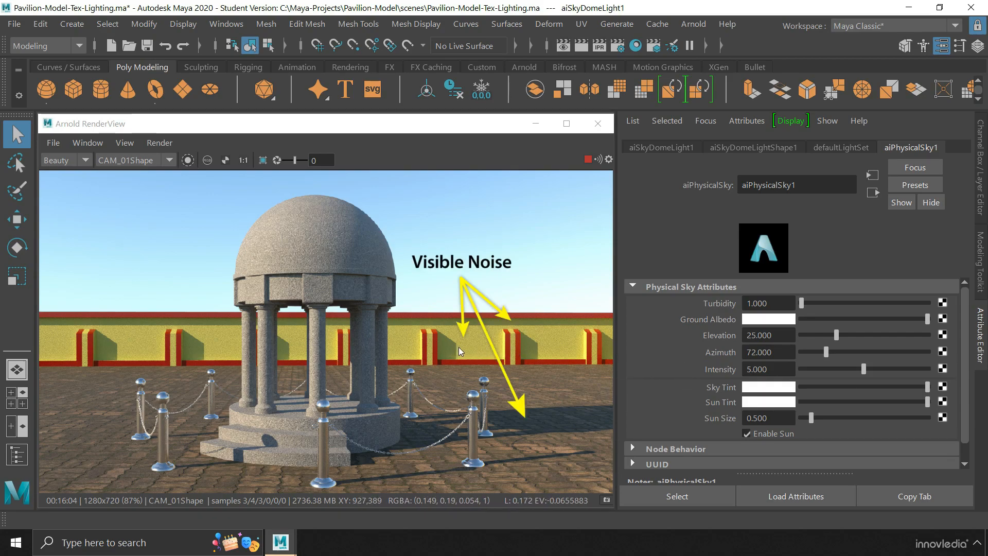
# Set the Samples of the skydome light shape to 2 to reduce noise in the render.
pyautogui.click(734, 149)
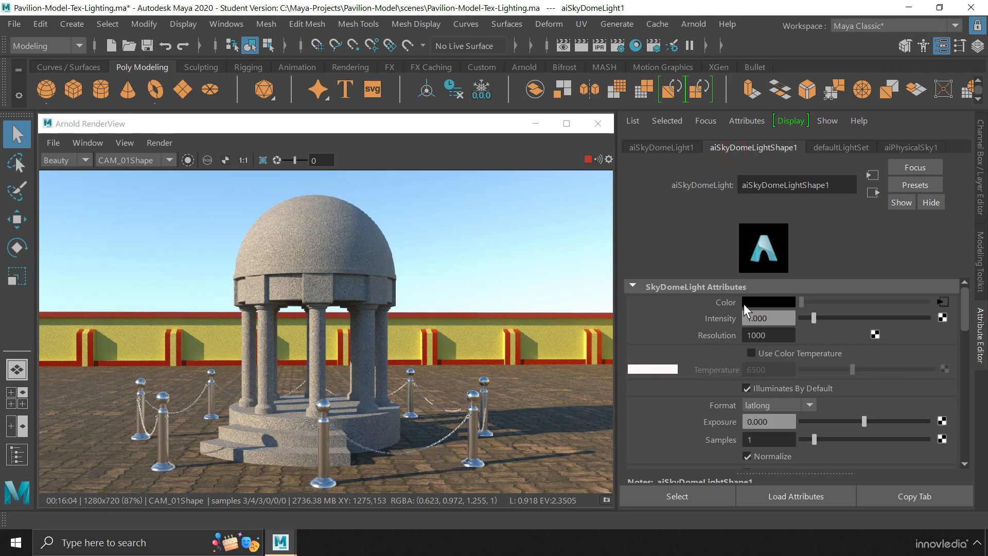
pyautogui.write('2')
pyautogui.press('Return')
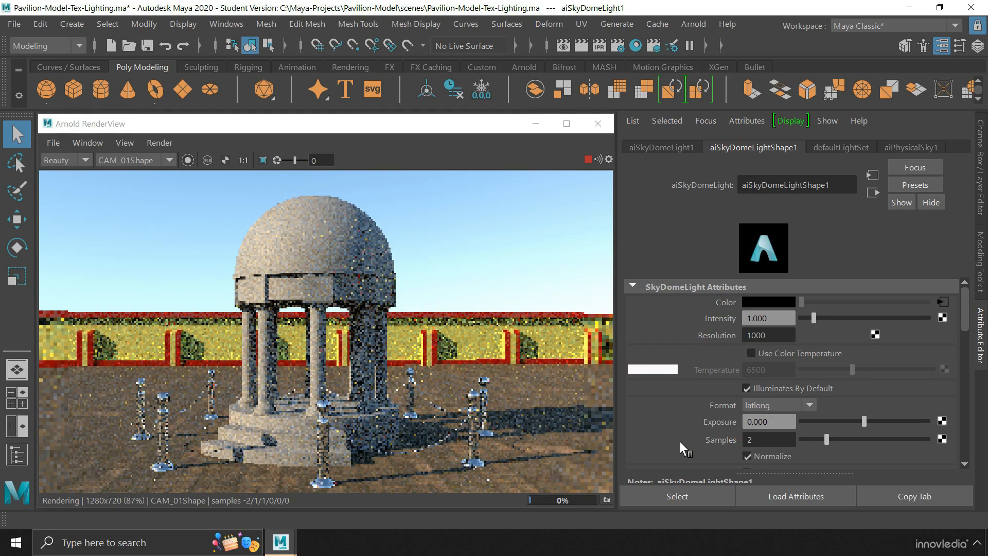